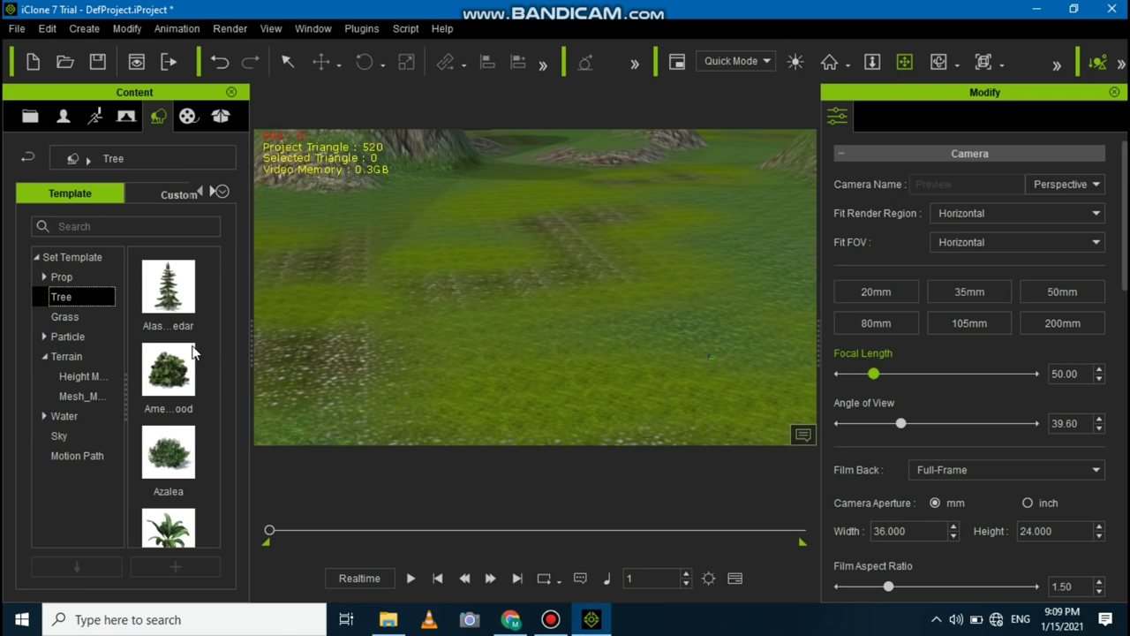
# - Browse the tree templates and place a SampleBroadleaf tree on the grass near the rocky hill's base
pyautogui.scroll(-10, 193, 351)
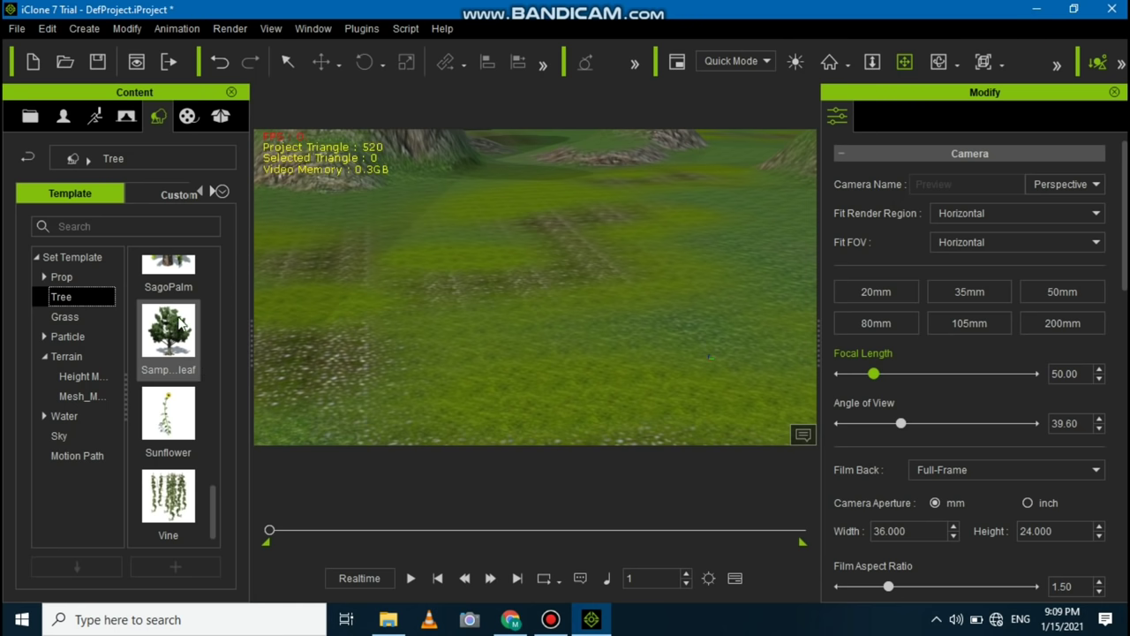
pyautogui.scroll(3, 184, 325)
pyautogui.scroll(3, 187, 323)
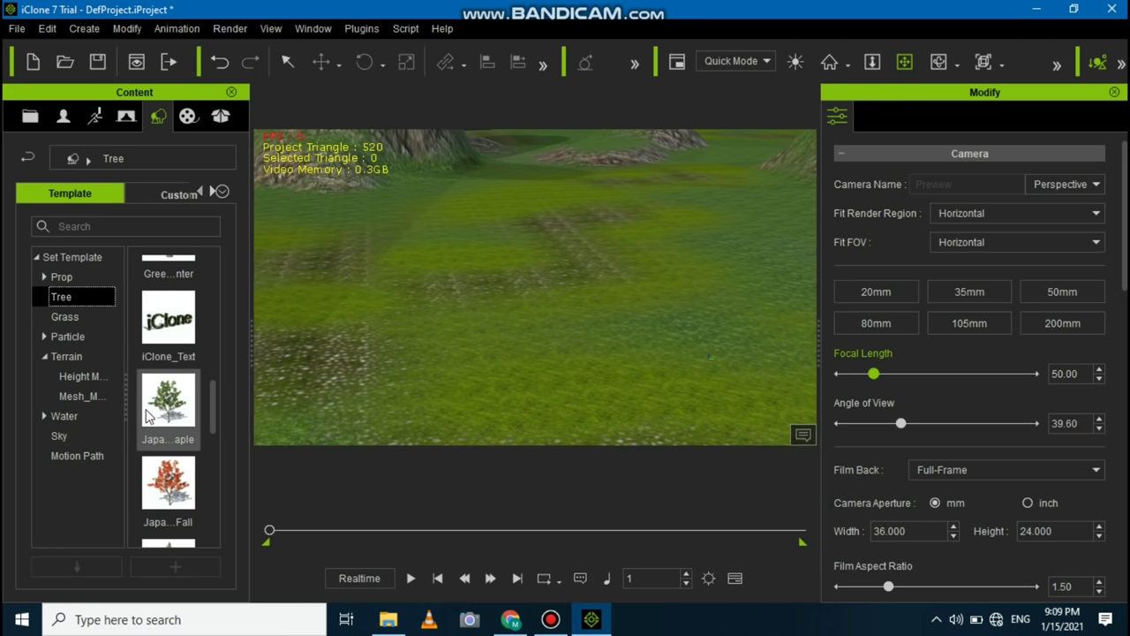
pyautogui.scroll(-6, 161, 388)
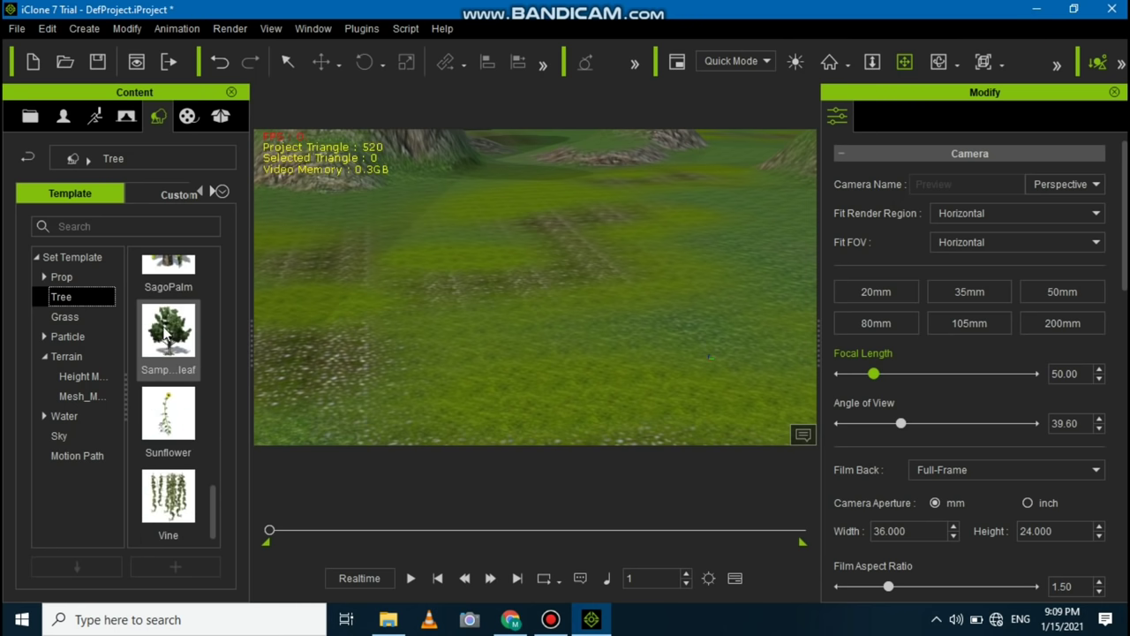
pyautogui.moveTo(164, 333)
pyautogui.moveTo(165, 333); pyautogui.dragTo(341, 218)
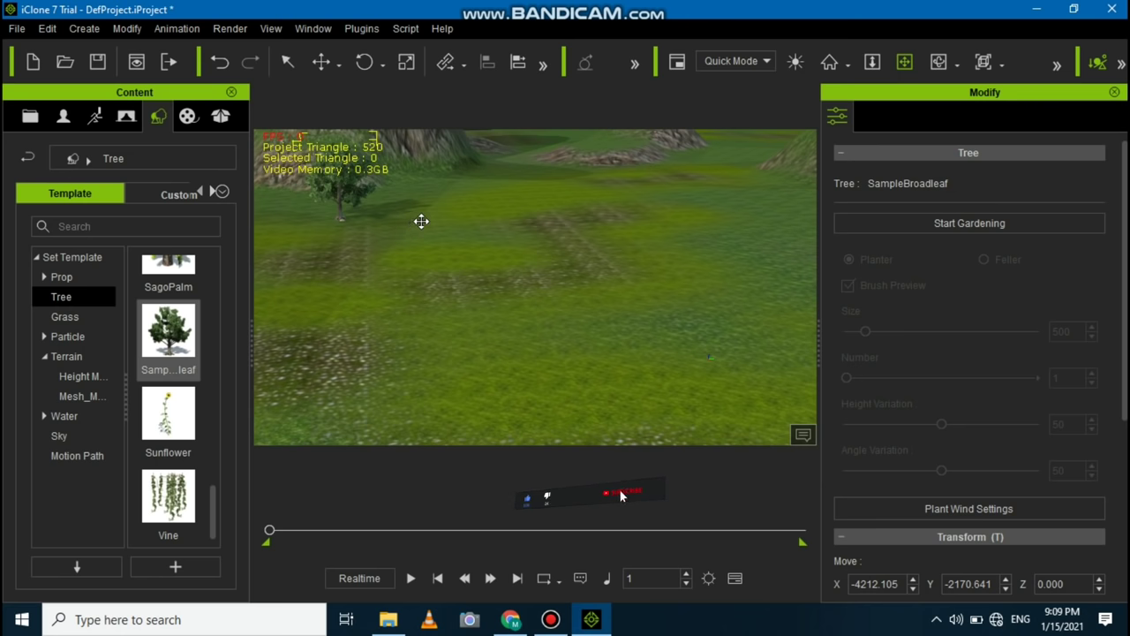
# - Move the broadleaf tree along the ground to about X -4570, Y -2075
pyautogui.moveTo(424, 254); pyautogui.dragTo(466, 311)
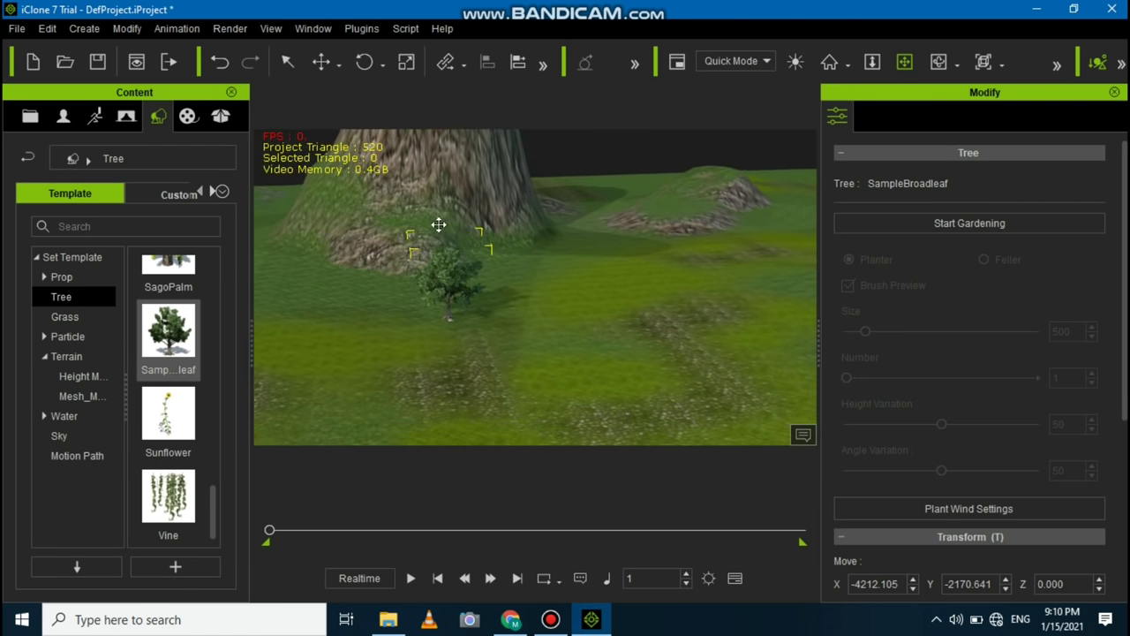
pyautogui.click(320, 63)
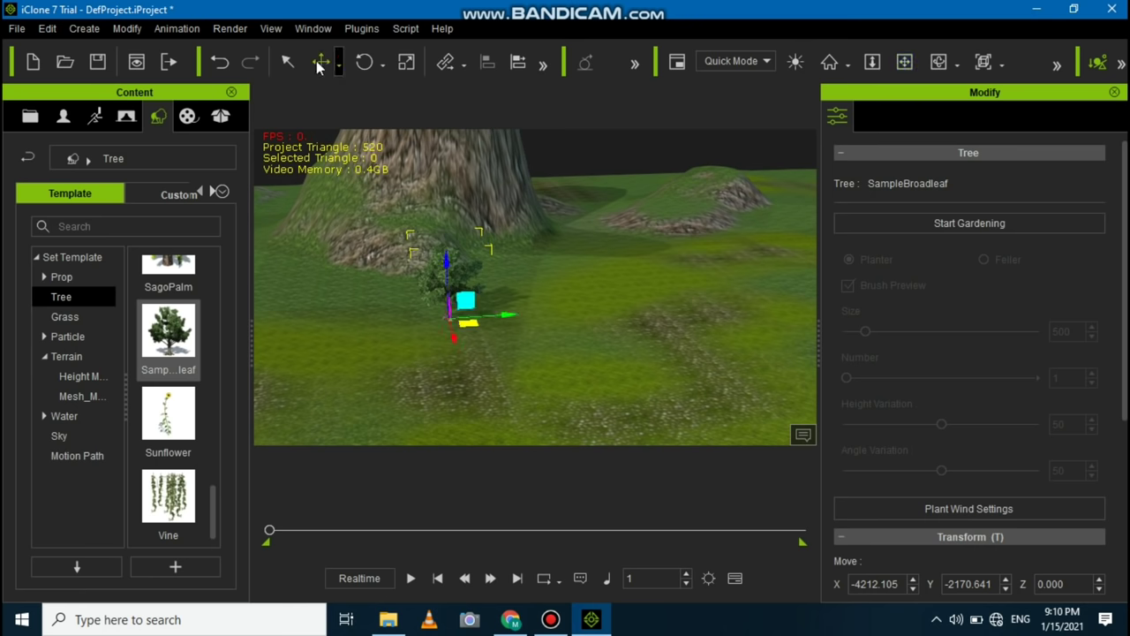
pyautogui.moveTo(512, 312); pyautogui.dragTo(460, 325)
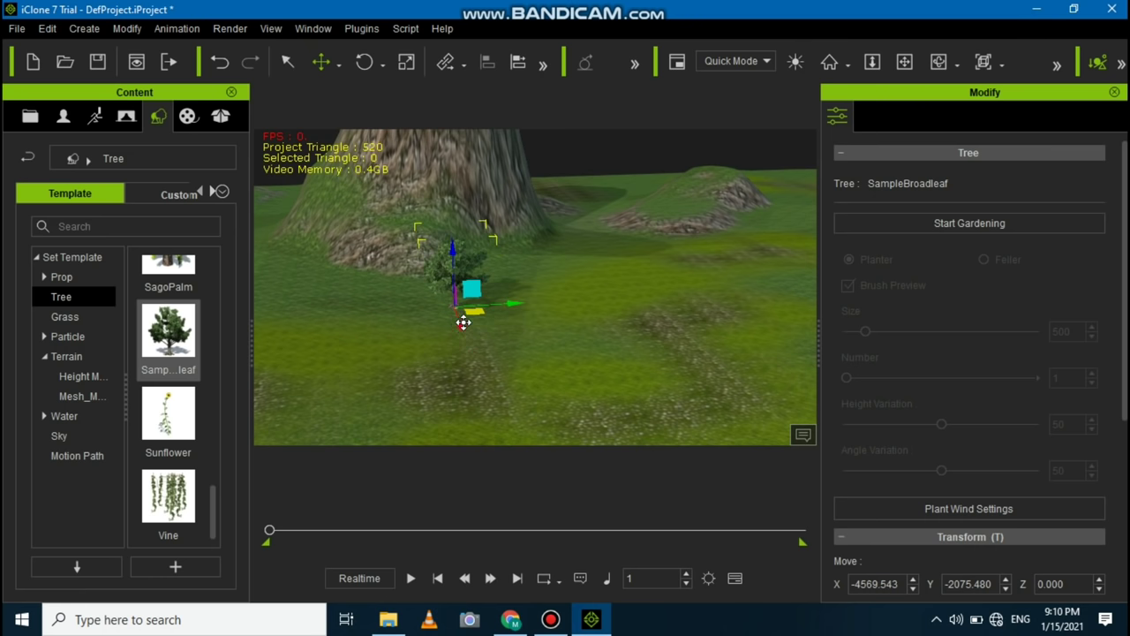
pyautogui.click(369, 62)
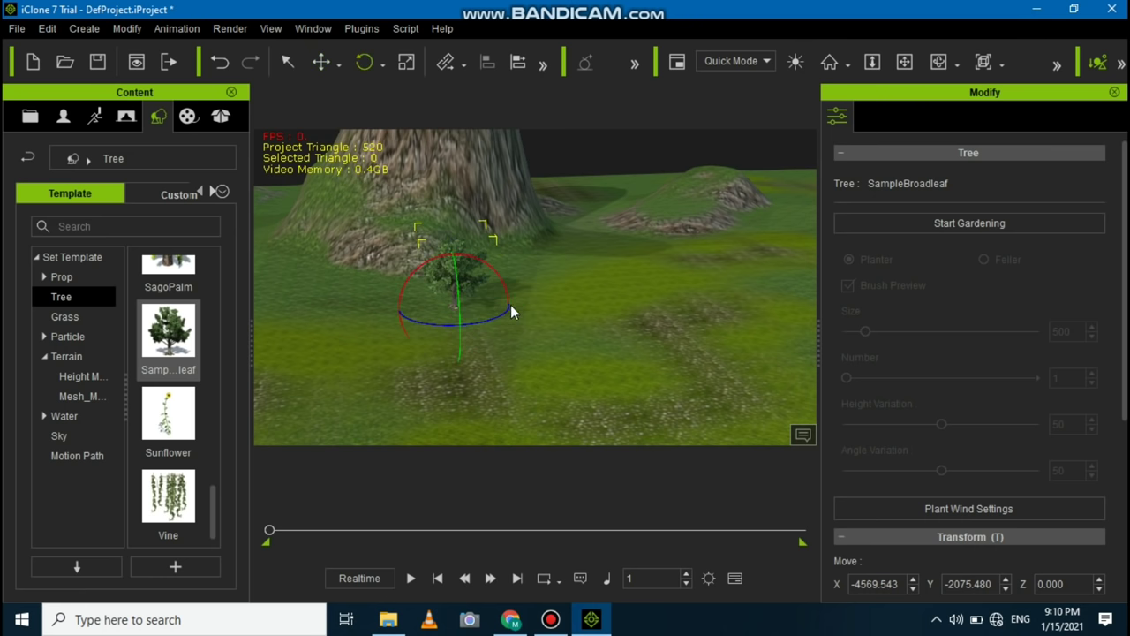
pyautogui.click(406, 62)
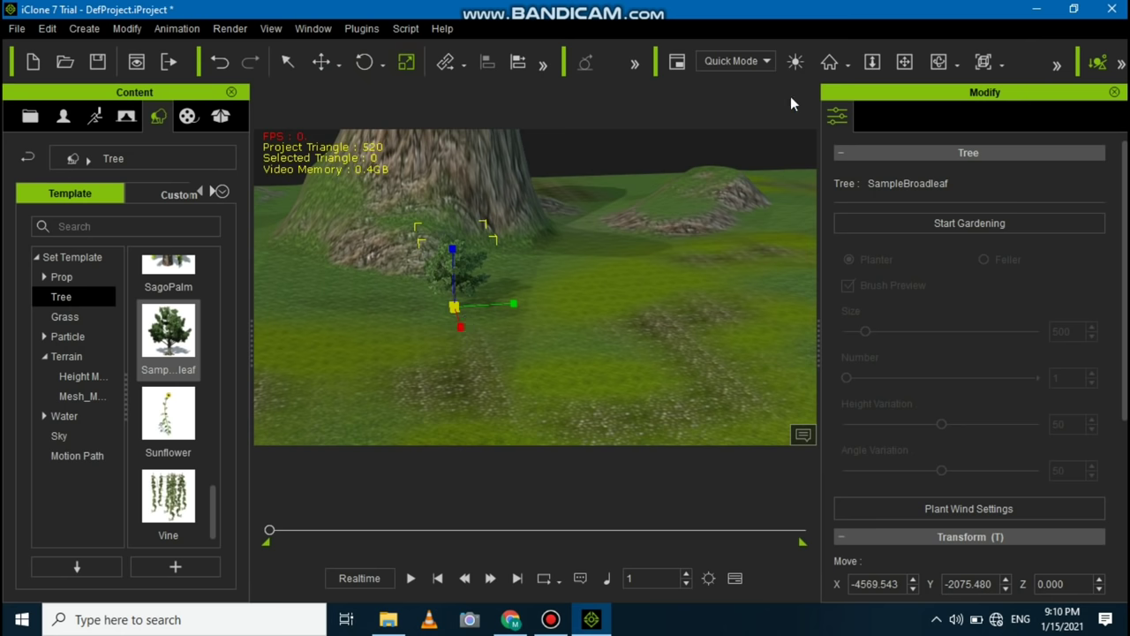
# - Return to the Select tool and place another SampleBroadleaf tree beside the first one
pyautogui.click(288, 62)
pyautogui.click(561, 309)
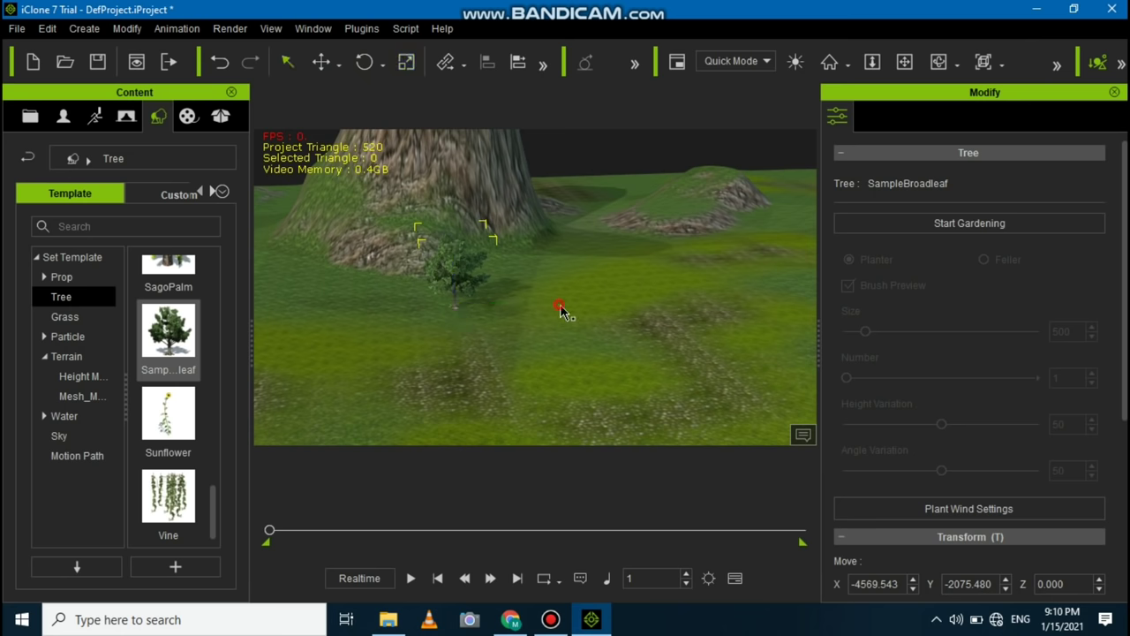
pyautogui.moveTo(164, 335); pyautogui.dragTo(389, 295)
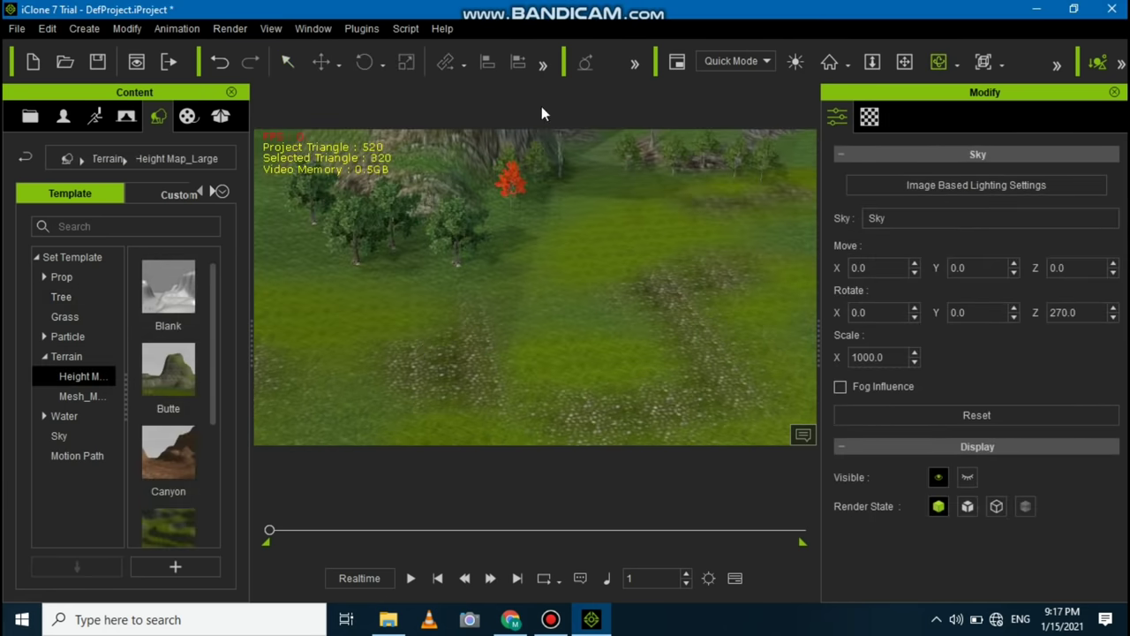
# - Apply the Universal sky template to the scene
pyautogui.click(64, 437)
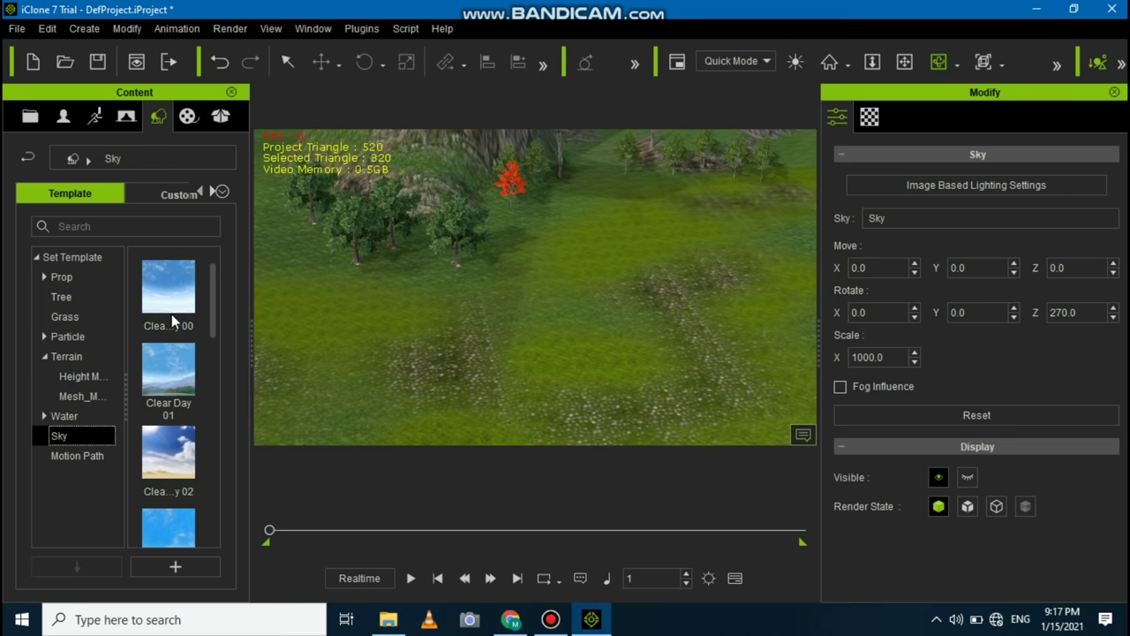
pyautogui.scroll(-5, 167, 398)
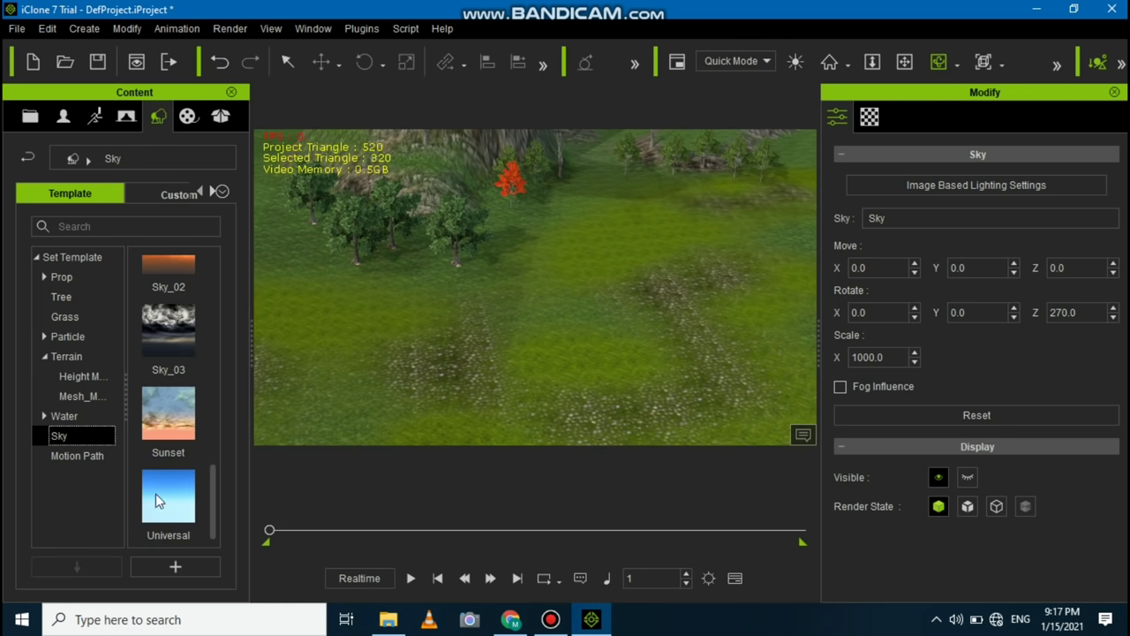
pyautogui.moveTo(162, 510); pyautogui.dragTo(614, 154)
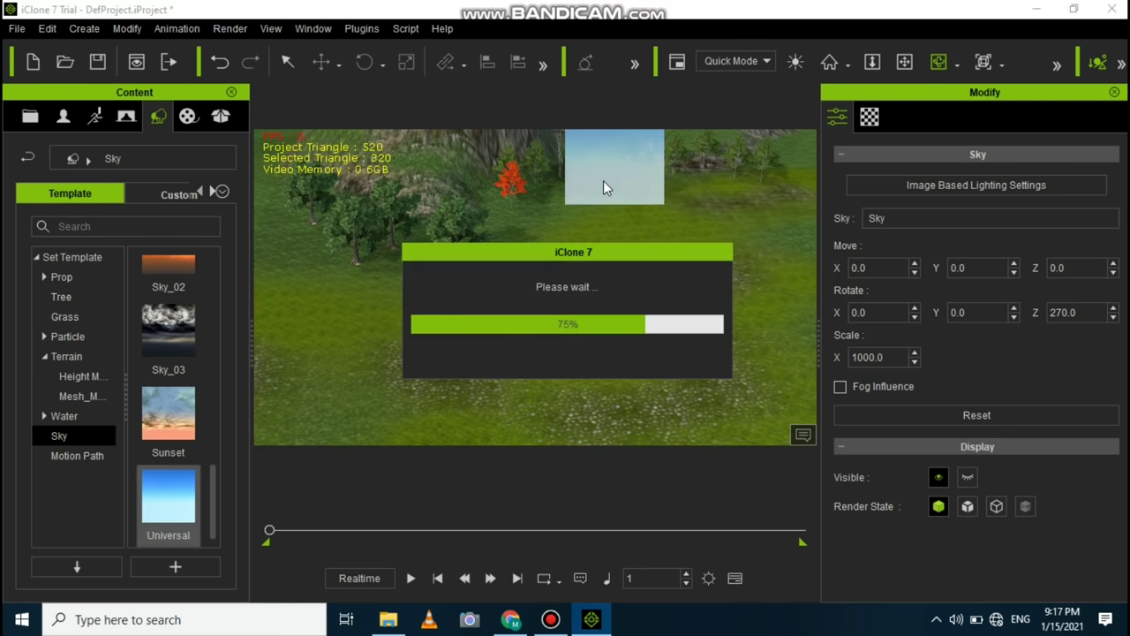
pyautogui.moveTo(486, 308); pyautogui.dragTo(519, 311)
# - Look through the particle and grass templates and add a grass-category plant near the front broadleaf trees
pyautogui.click(64, 318)
pyautogui.click(67, 336)
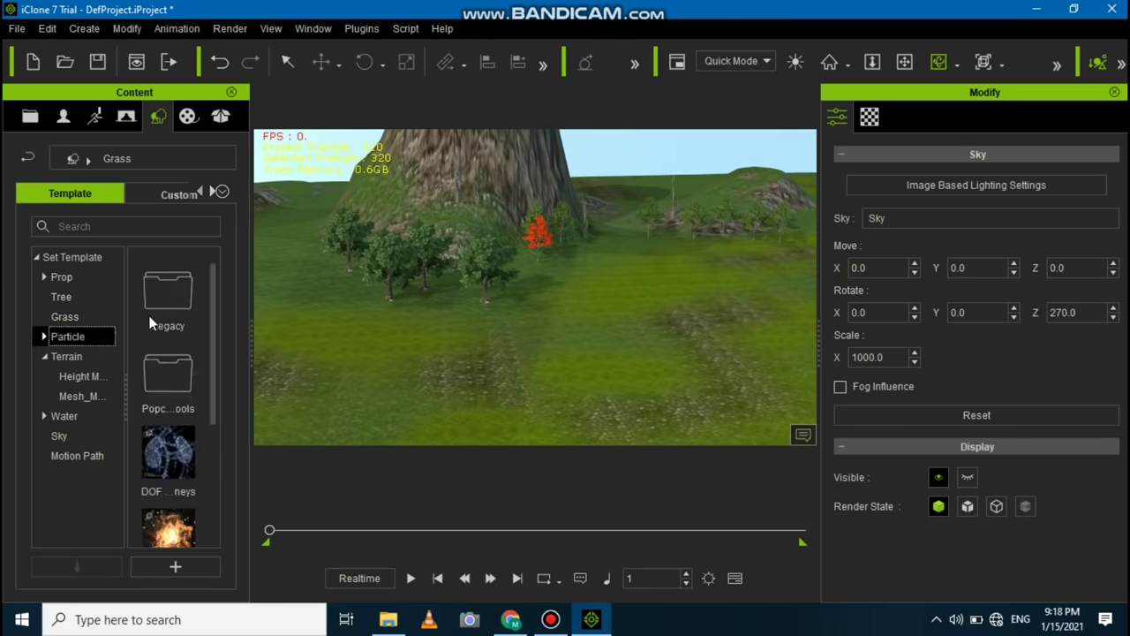
pyautogui.scroll(-3, 163, 446)
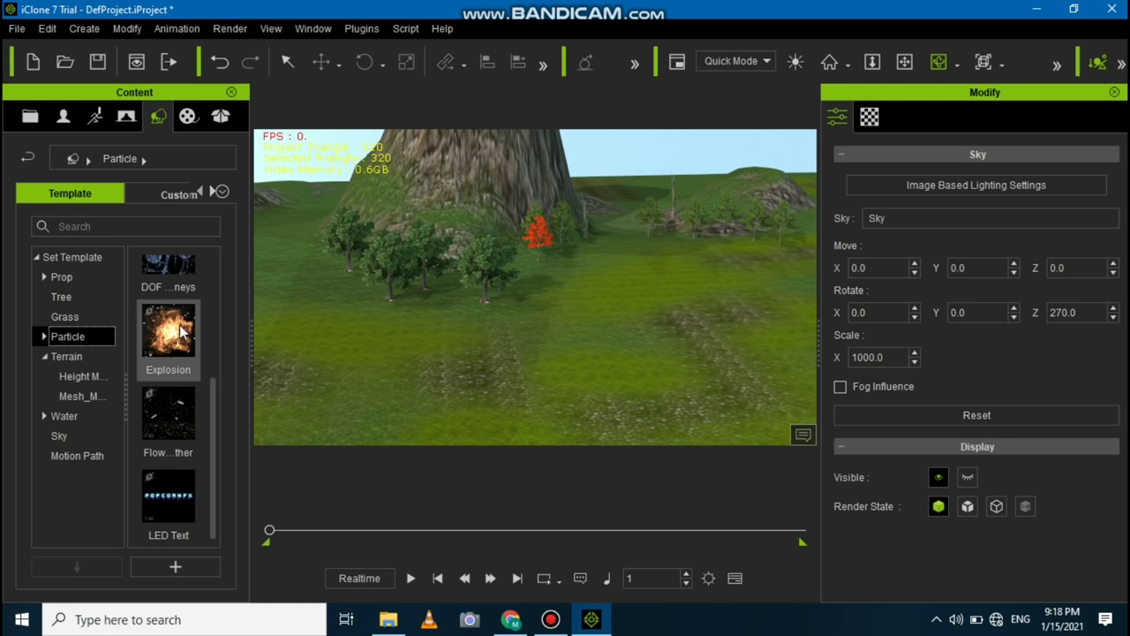
pyautogui.click(64, 316)
pyautogui.scroll(-2, 161, 387)
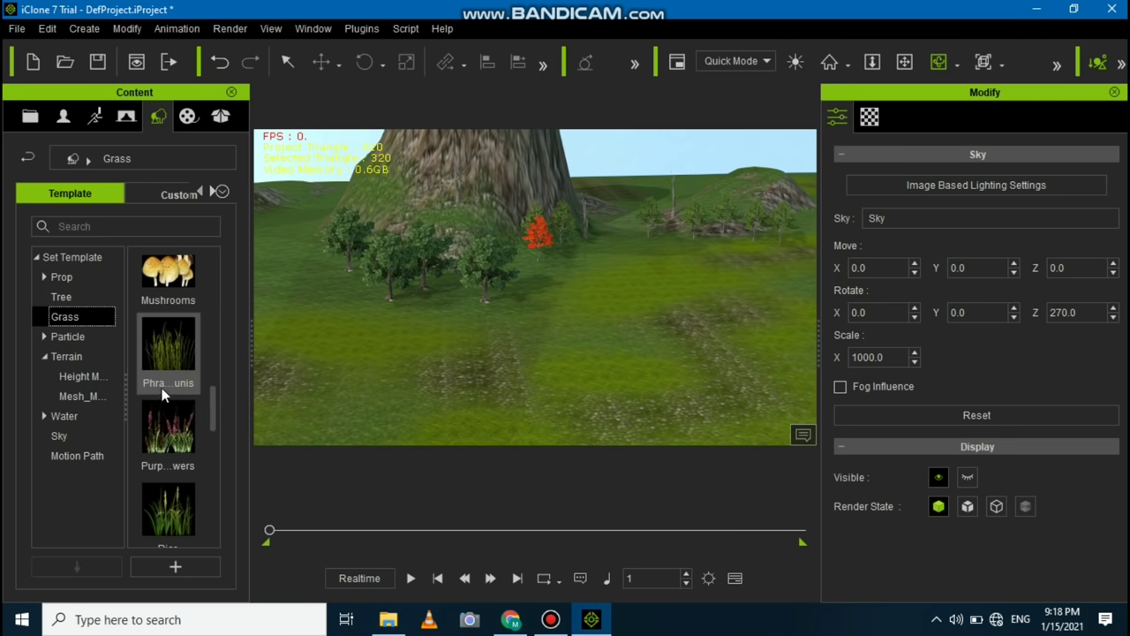
pyautogui.moveTo(167, 355); pyautogui.dragTo(440, 298)
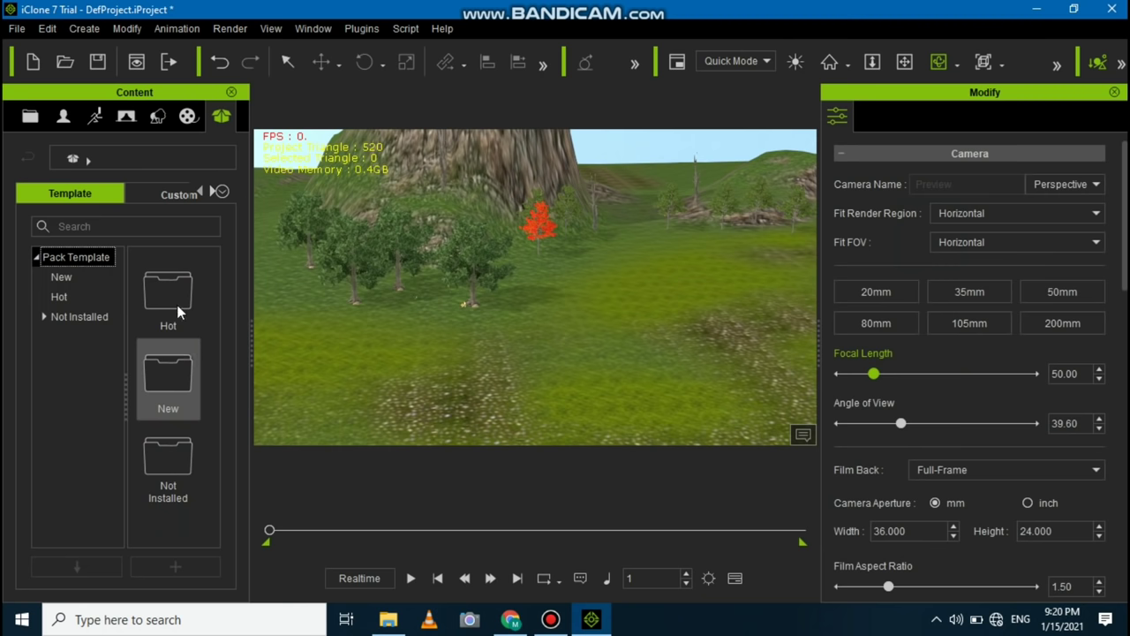
# - Add the 3.Walter_Tokomotion avatar from the character templates to the meadow, beside the broadleaf trees
pyautogui.click(62, 125)
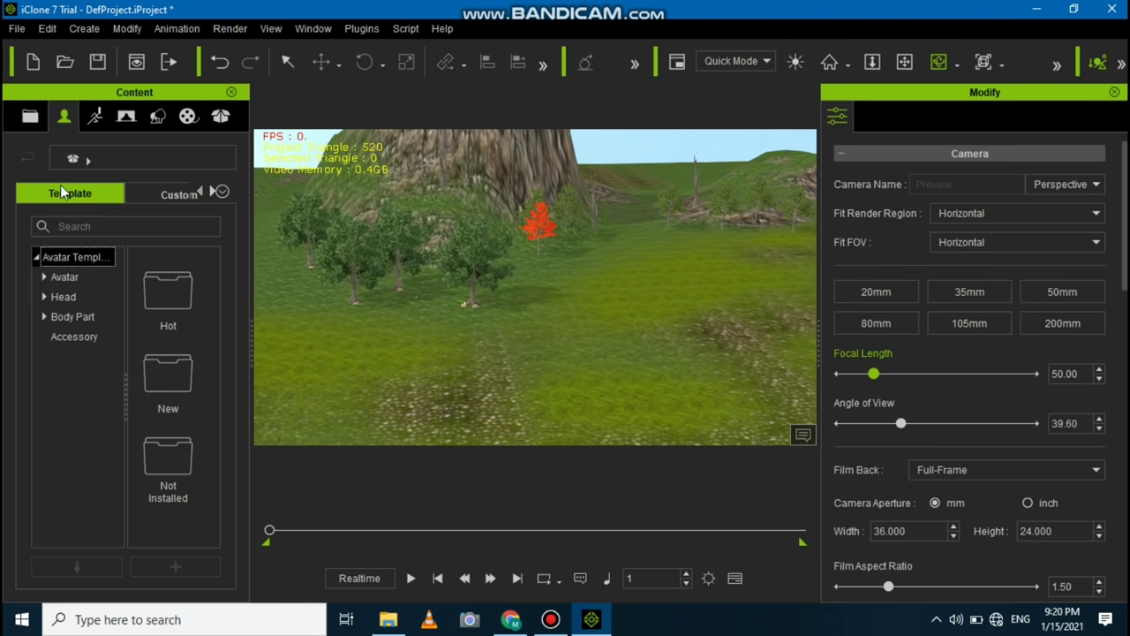
pyautogui.scroll(-1, 158, 338)
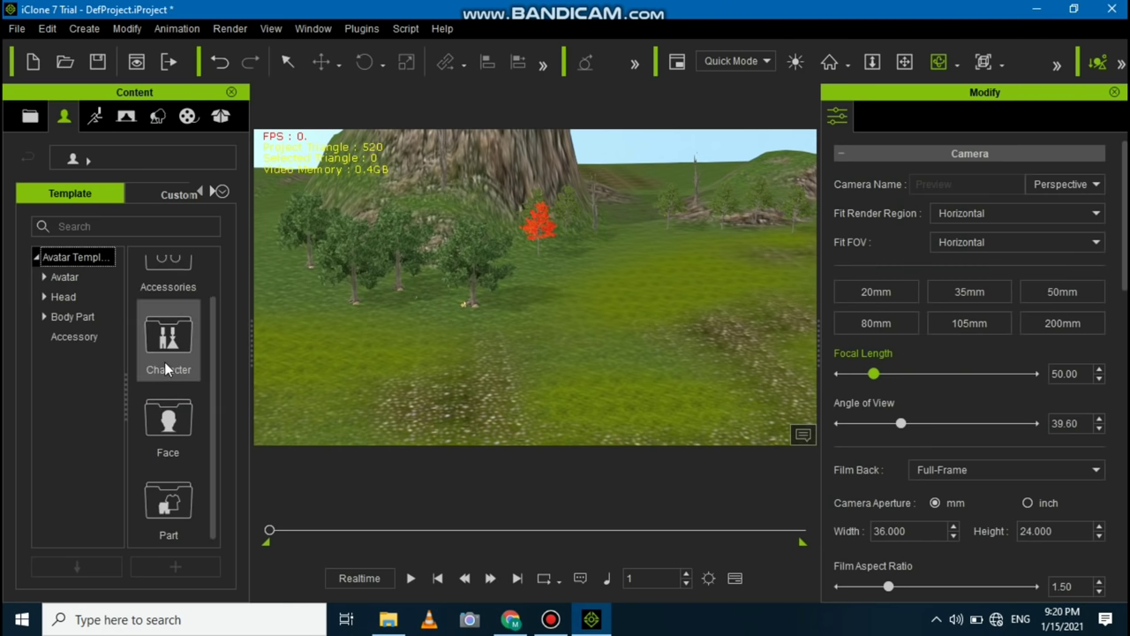
pyautogui.doubleClick(170, 340)
pyautogui.scroll(-5, 173, 378)
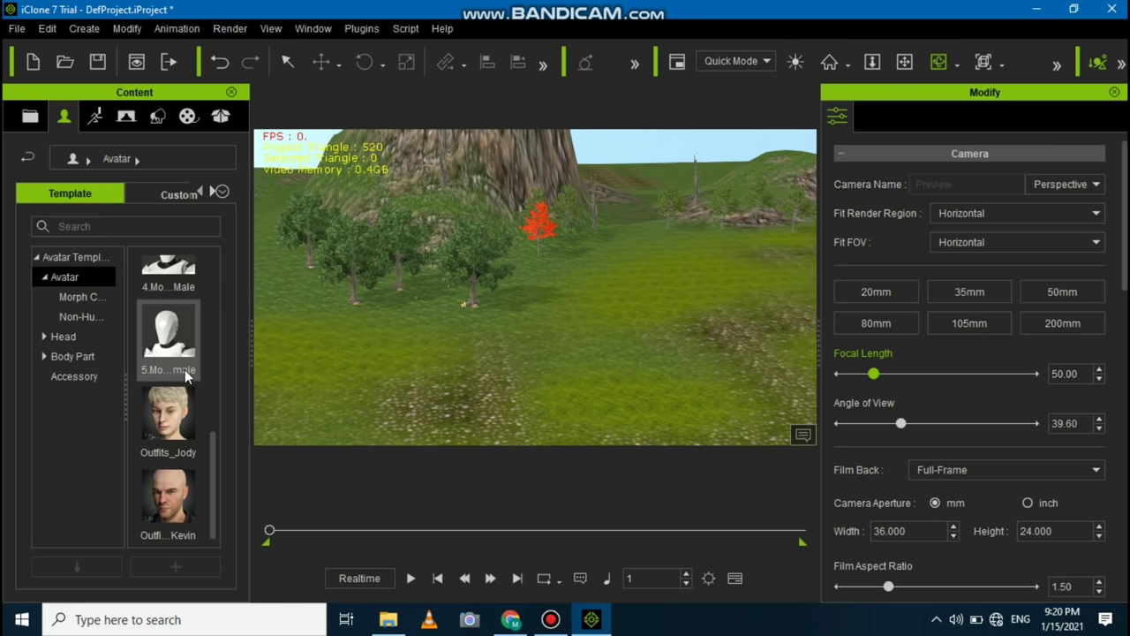
pyautogui.scroll(3, 184, 369)
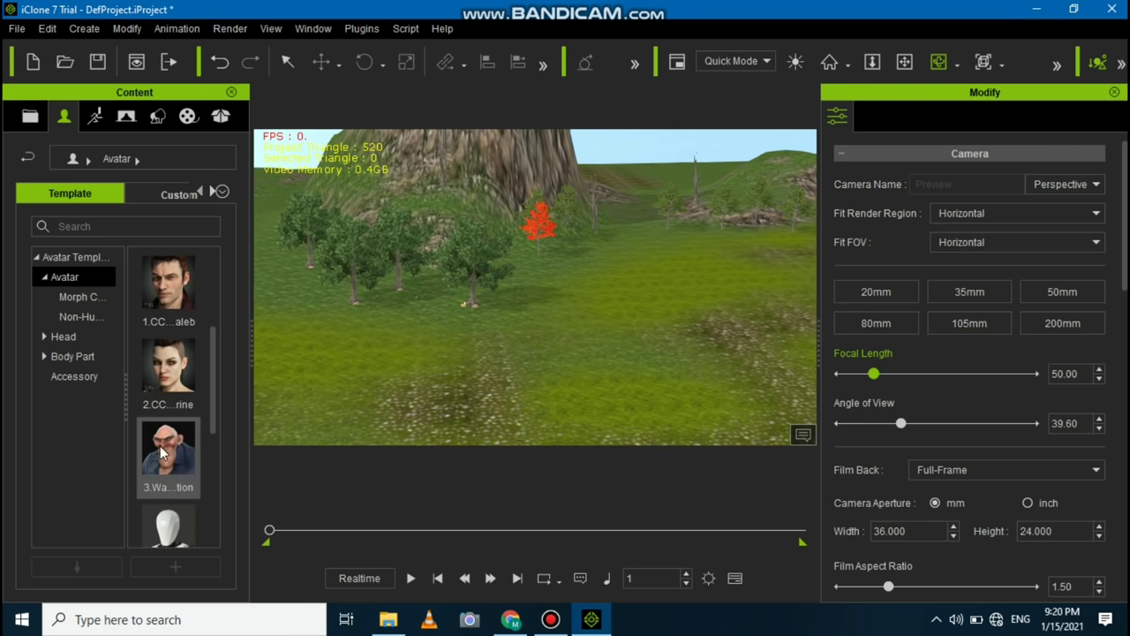
pyautogui.moveTo(159, 446); pyautogui.dragTo(550, 283)
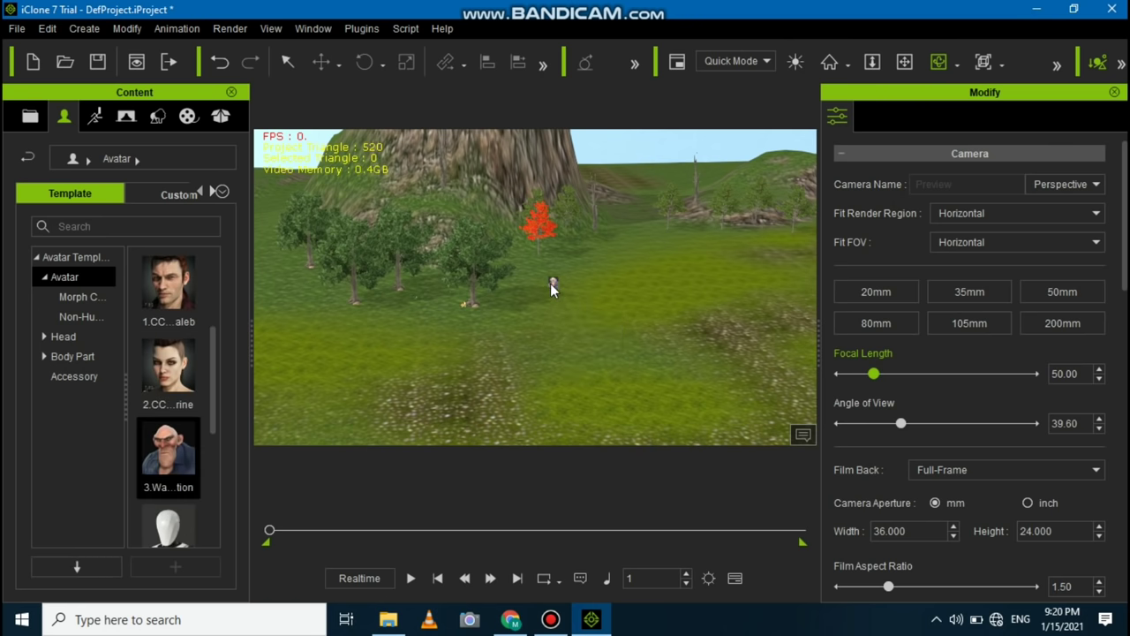
# - Move the Walter avatar to about X -4558, Y -1455 and rotate it to about 102° around Z
pyautogui.moveTo(643, 323); pyautogui.dragTo(642, 338)
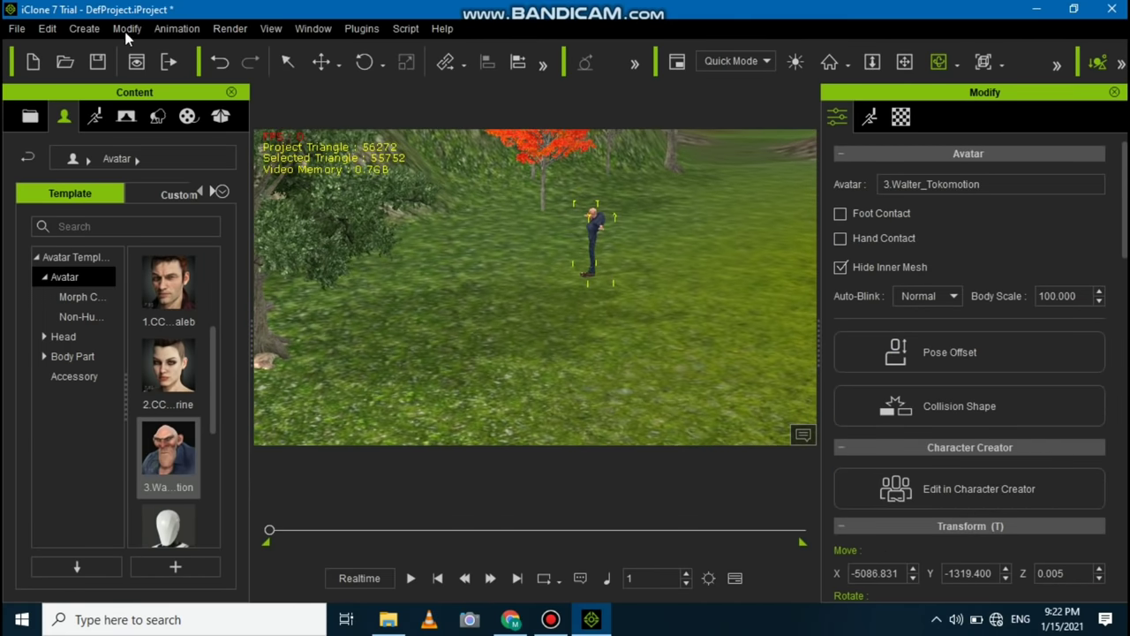
pyautogui.click(321, 62)
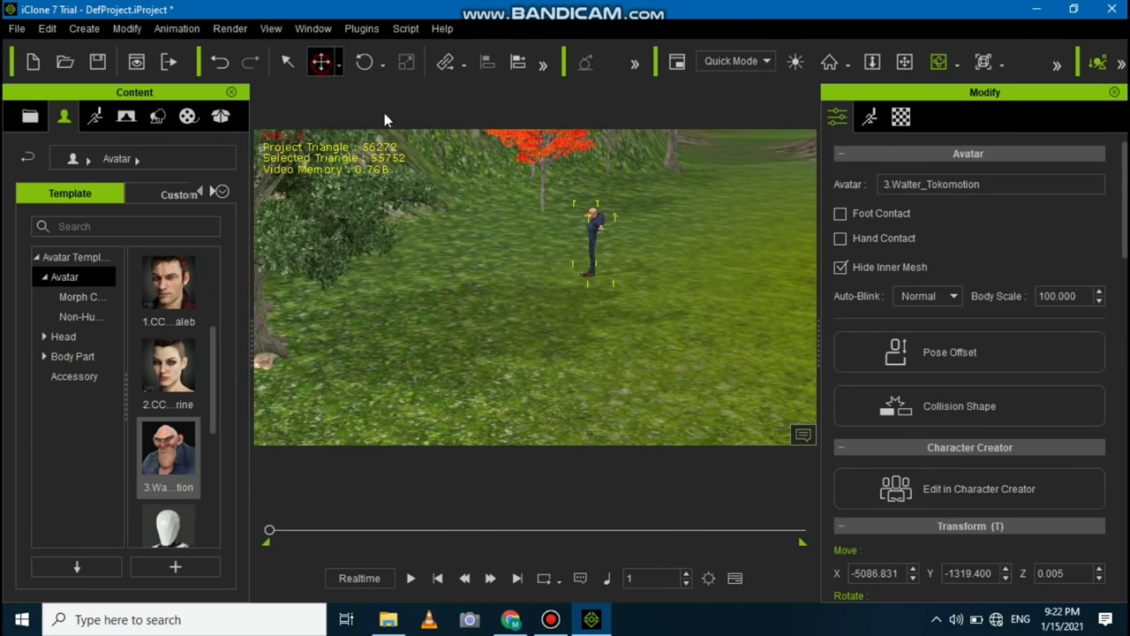
pyautogui.moveTo(610, 314); pyautogui.dragTo(635, 339)
pyautogui.click(364, 62)
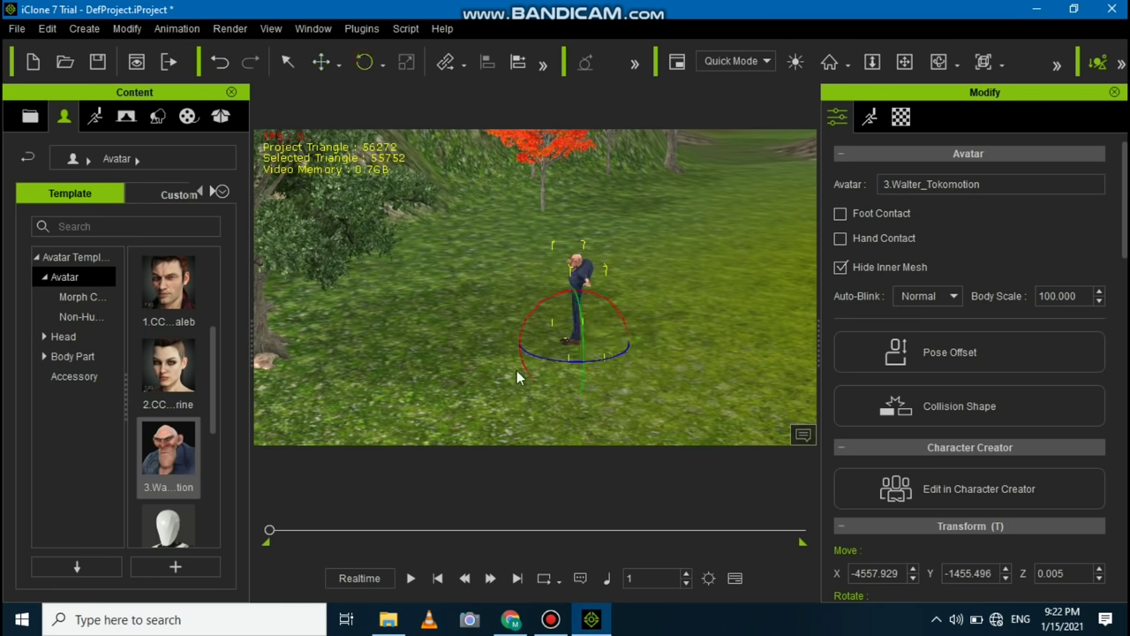
pyautogui.moveTo(573, 359); pyautogui.dragTo(696, 362)
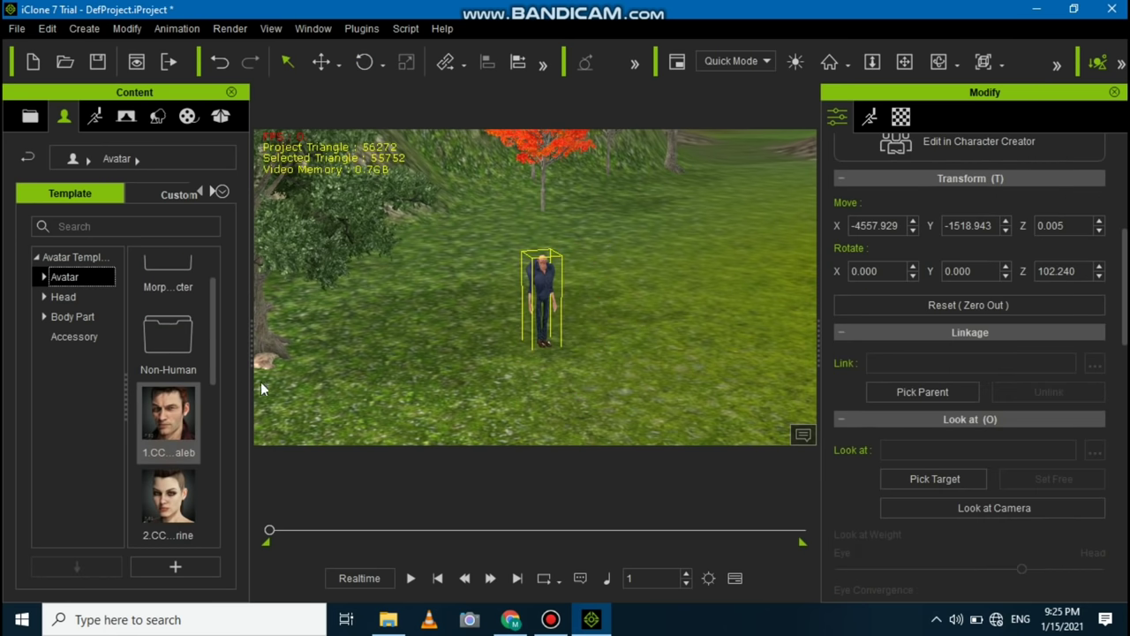
# - Add the 1.CC…aleb avatar on the grass behind Walter and rotate it to about 36° around Z
pyautogui.moveTo(167, 414); pyautogui.dragTo(660, 242)
pyautogui.moveTo(660, 242); pyautogui.dragTo(660, 242)
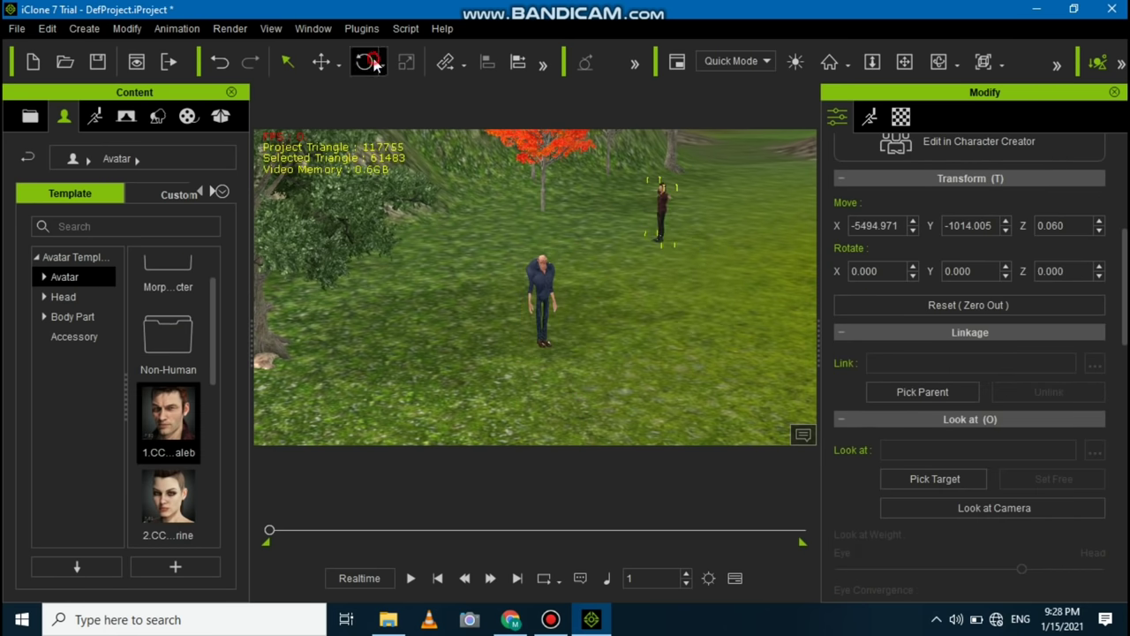
pyautogui.click(373, 63)
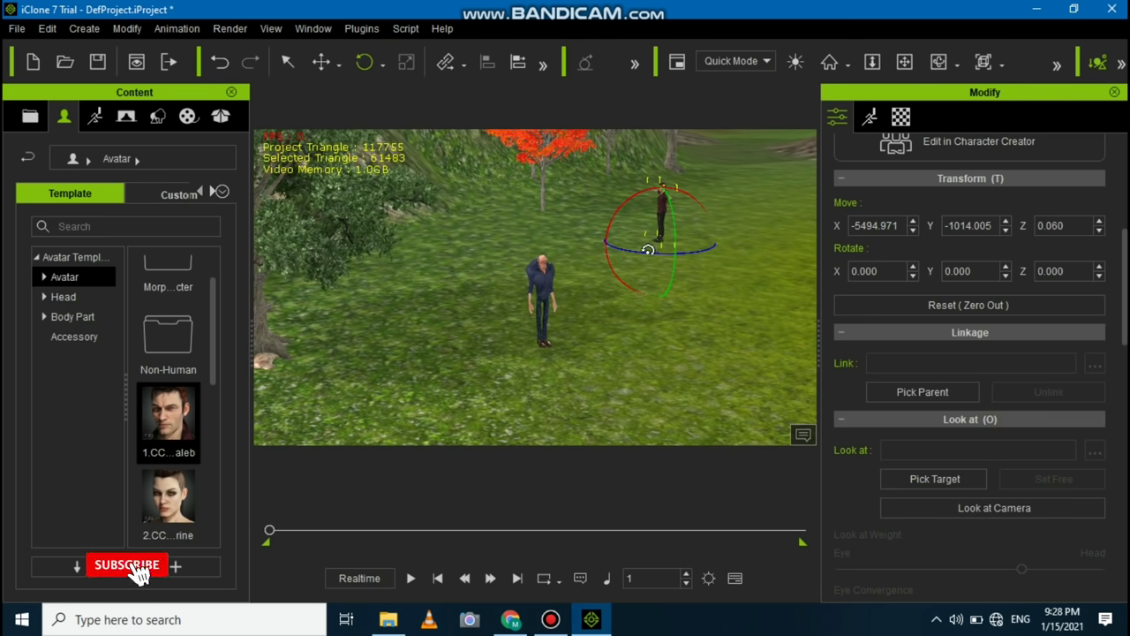
pyautogui.moveTo(648, 250); pyautogui.dragTo(652, 277)
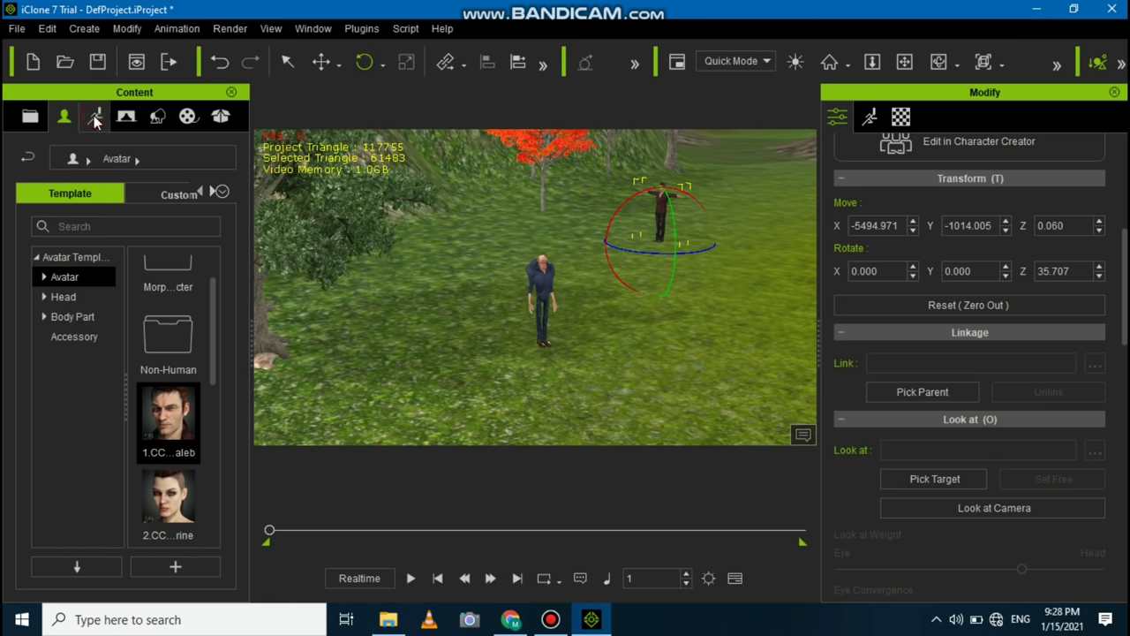
# - Apply the _Idle Pose from the 00_Pose motion templates to the second avatar
pyautogui.click(96, 122)
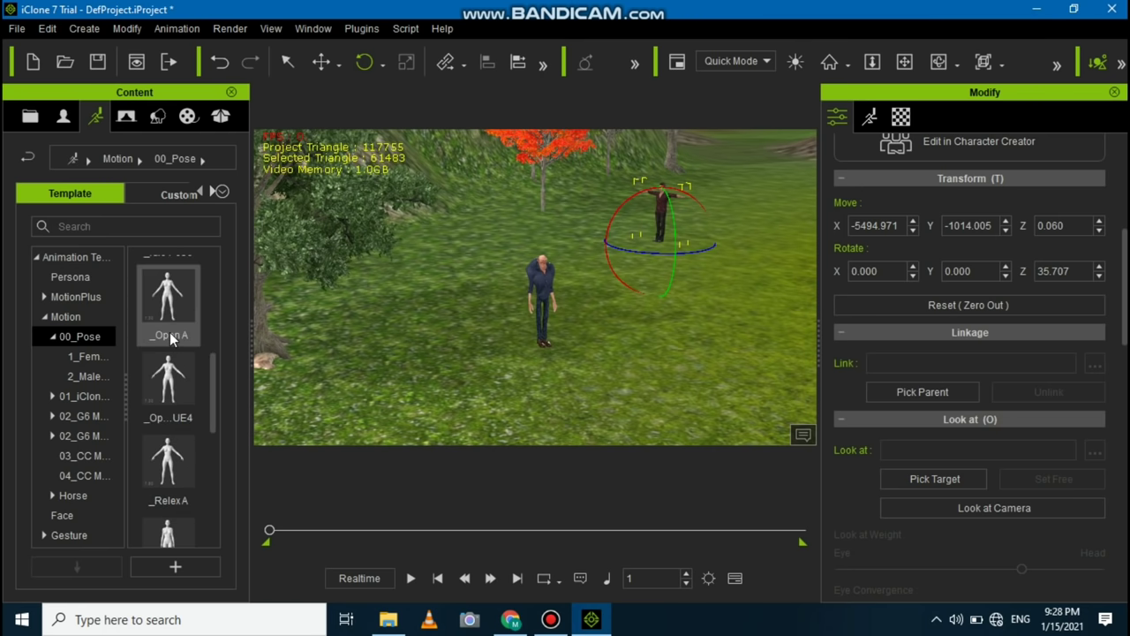
pyautogui.scroll(3, 170, 338)
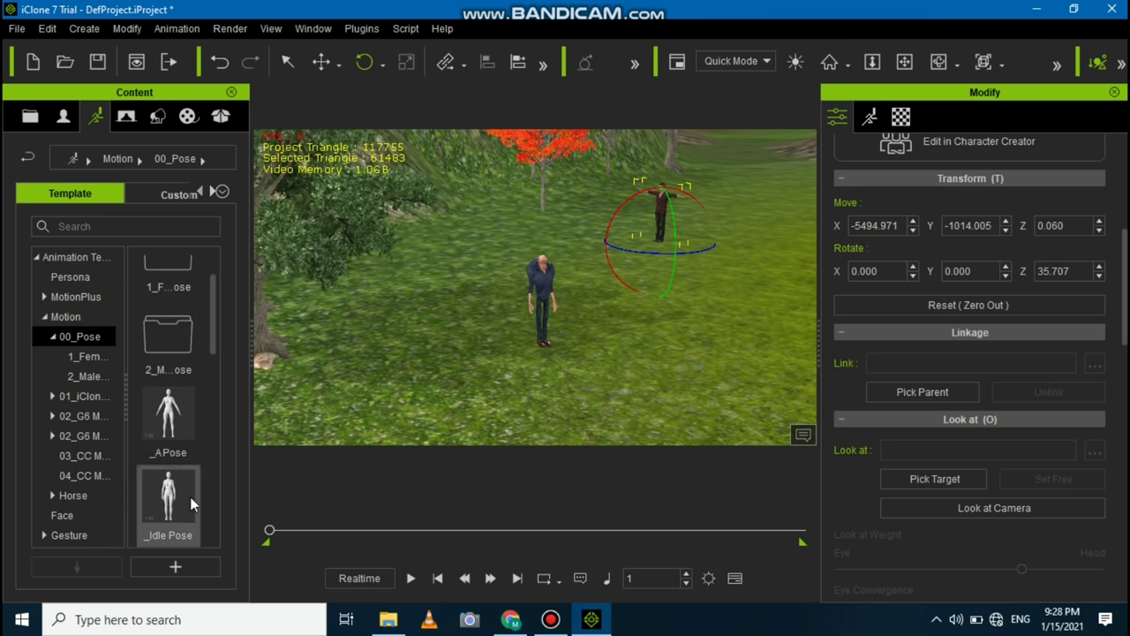
pyautogui.moveTo(402, 368); pyautogui.dragTo(168, 474)
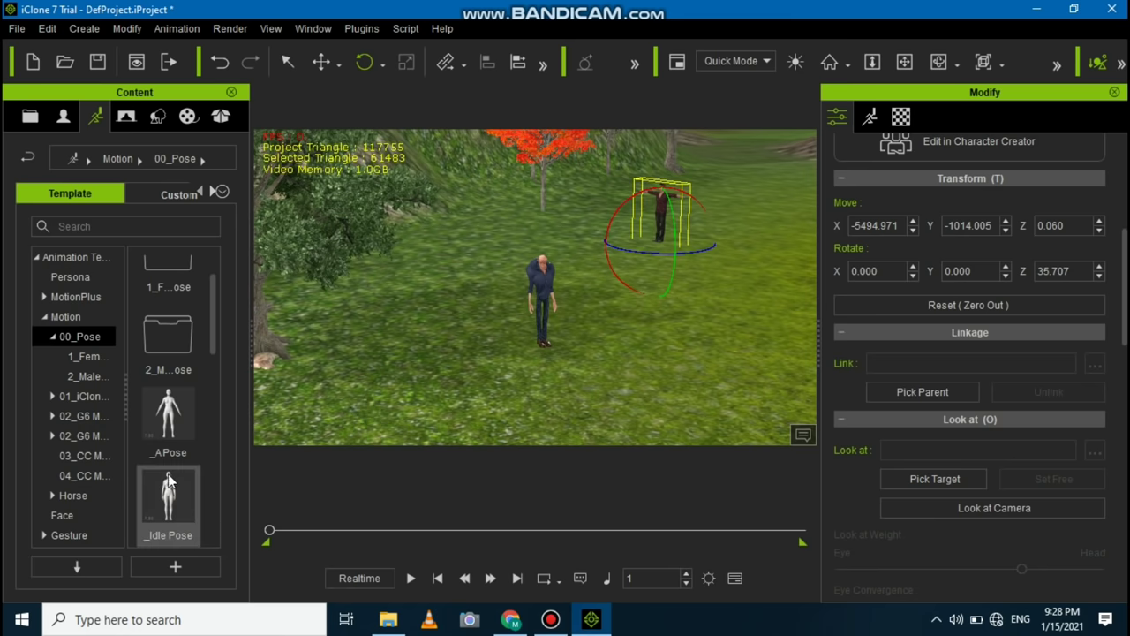
pyautogui.doubleClick(168, 486)
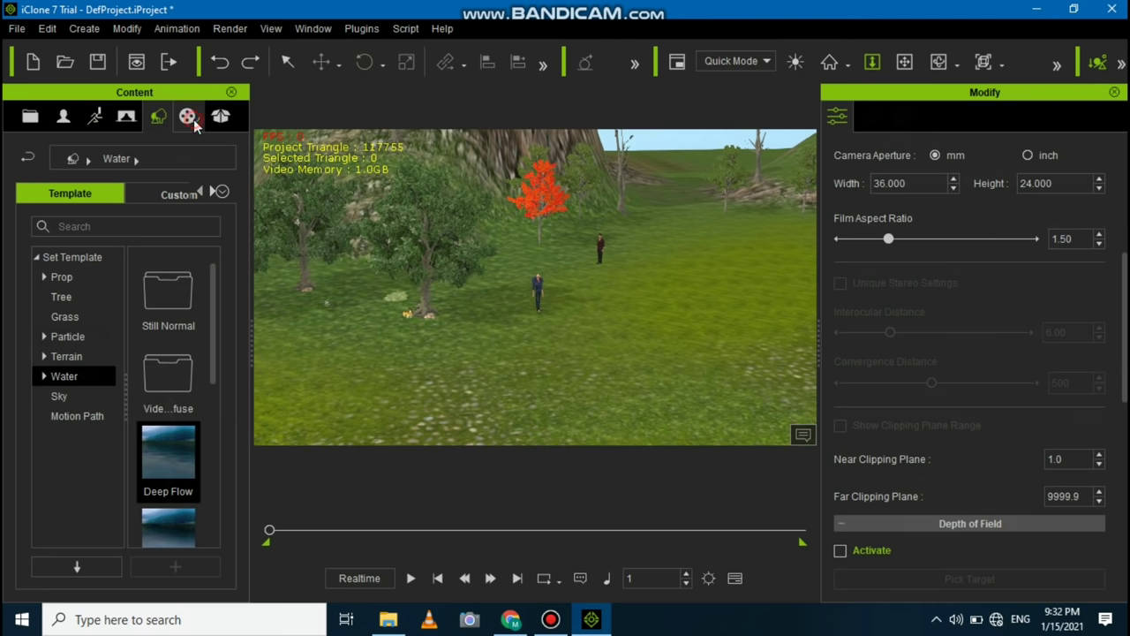
# - Apply a material from the Material media templates to the terrain around the two avatars
pyautogui.click(203, 119)
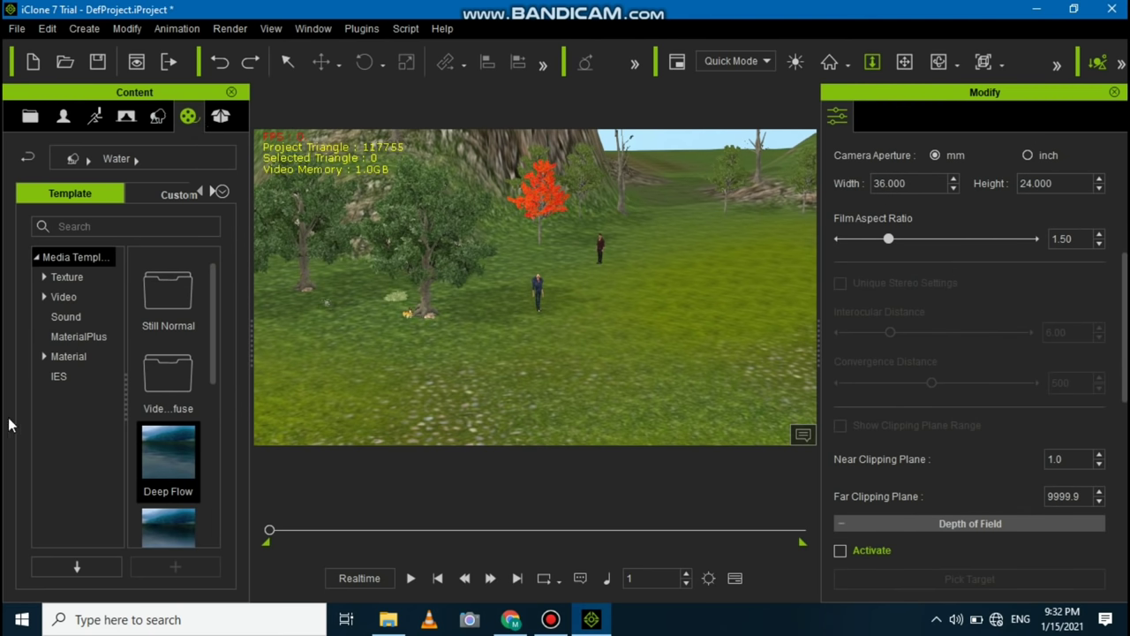
pyautogui.click(68, 357)
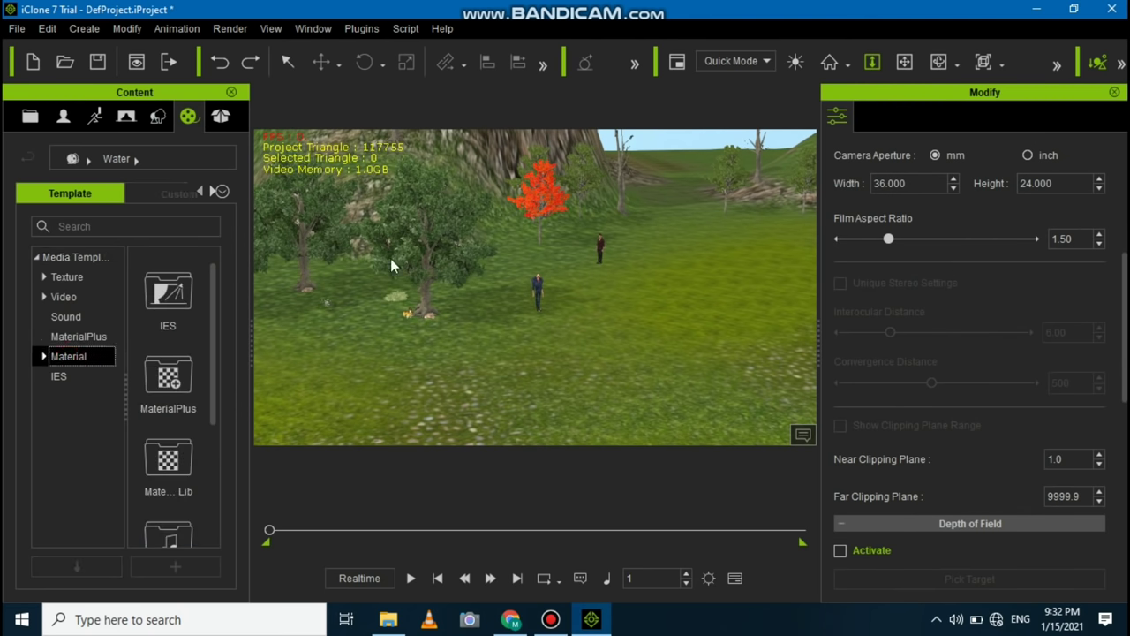
pyautogui.doubleClick(88, 358)
pyautogui.scroll(-3, 168, 415)
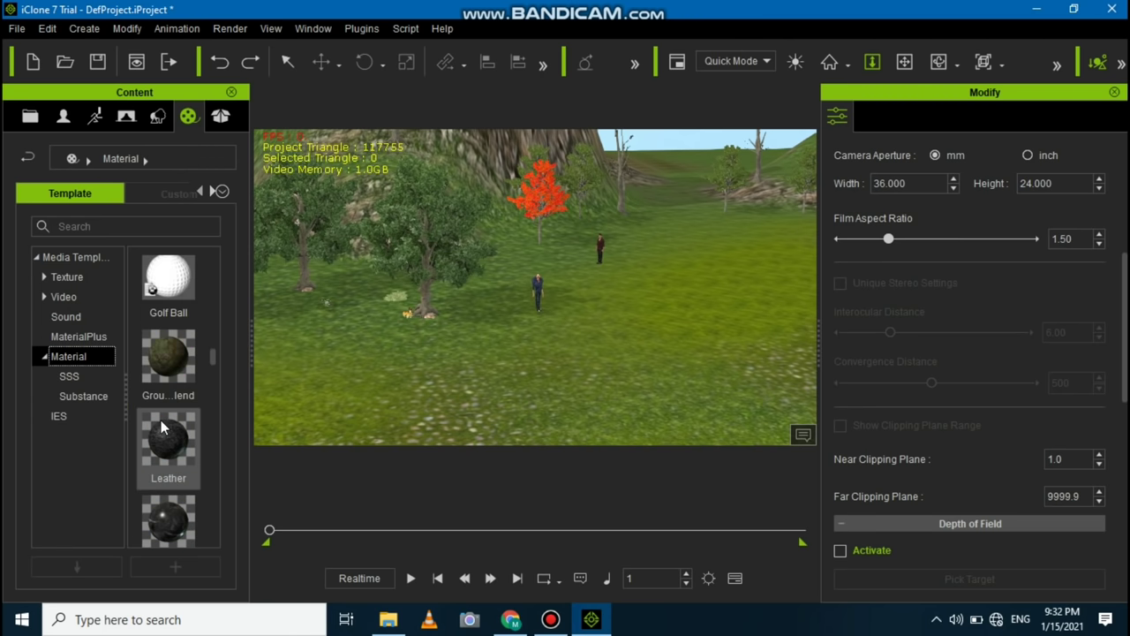
pyautogui.scroll(-5, 161, 428)
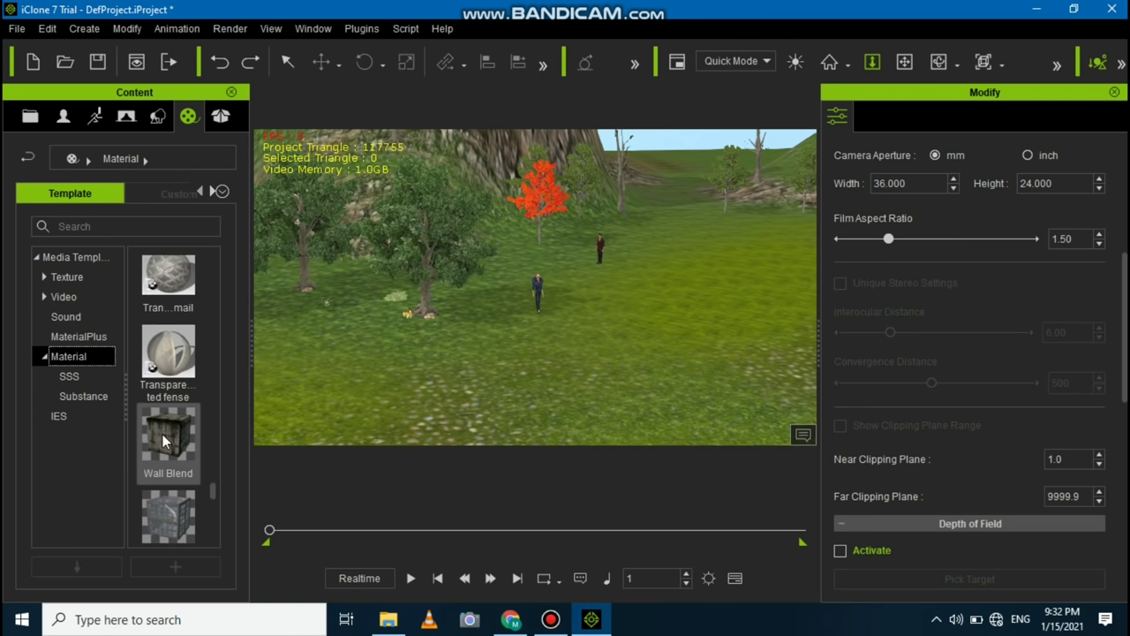
pyautogui.moveTo(164, 442); pyautogui.dragTo(661, 199)
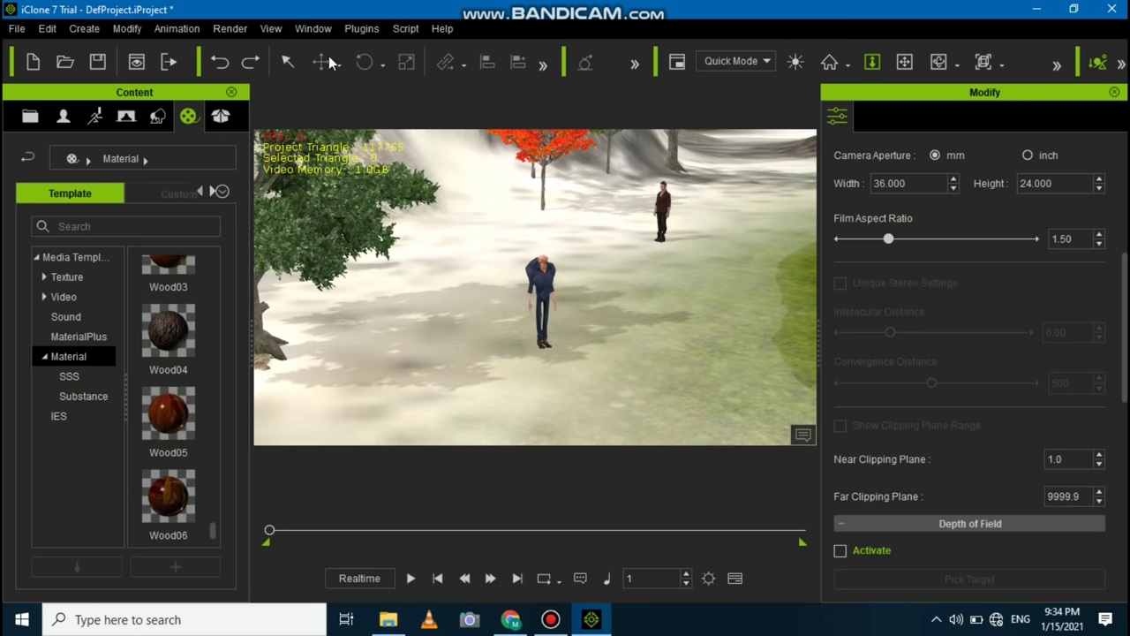
# - Show the Timeline and try to edit the selected Walter avatar in Character Creator
pyautogui.click(312, 28)
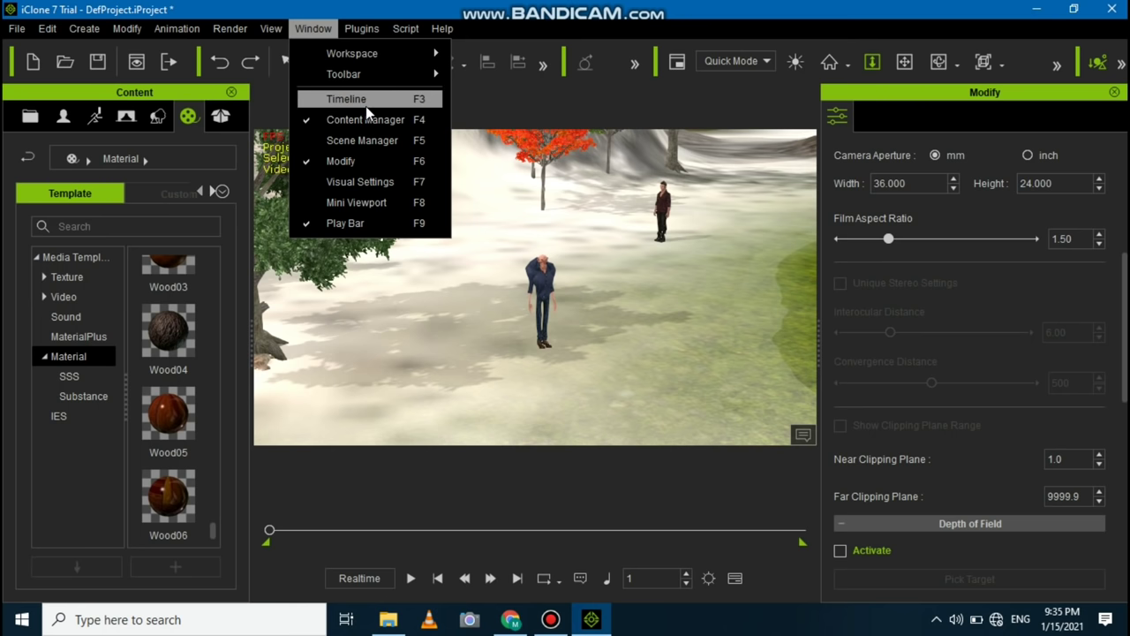
pyautogui.click(366, 106)
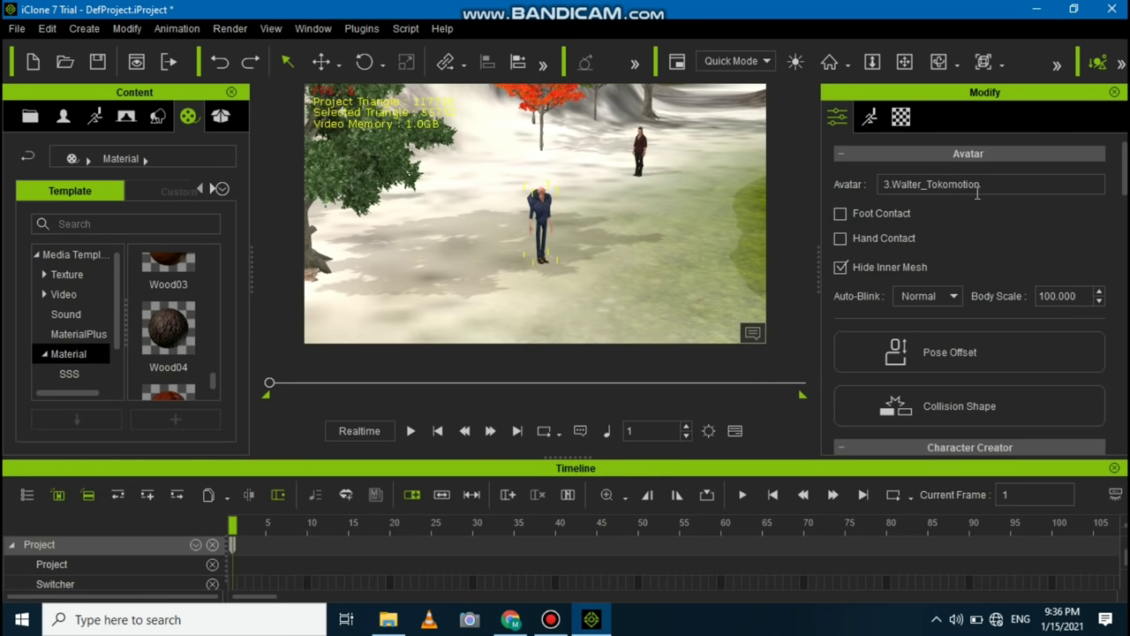
pyautogui.scroll(-3, 971, 203)
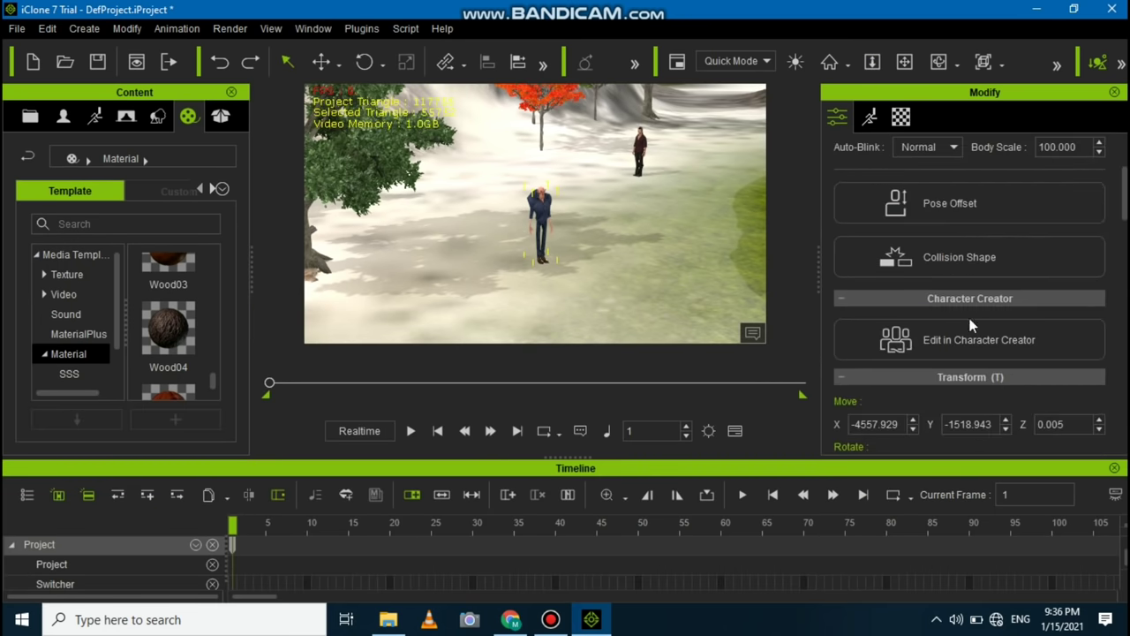
pyautogui.click(985, 339)
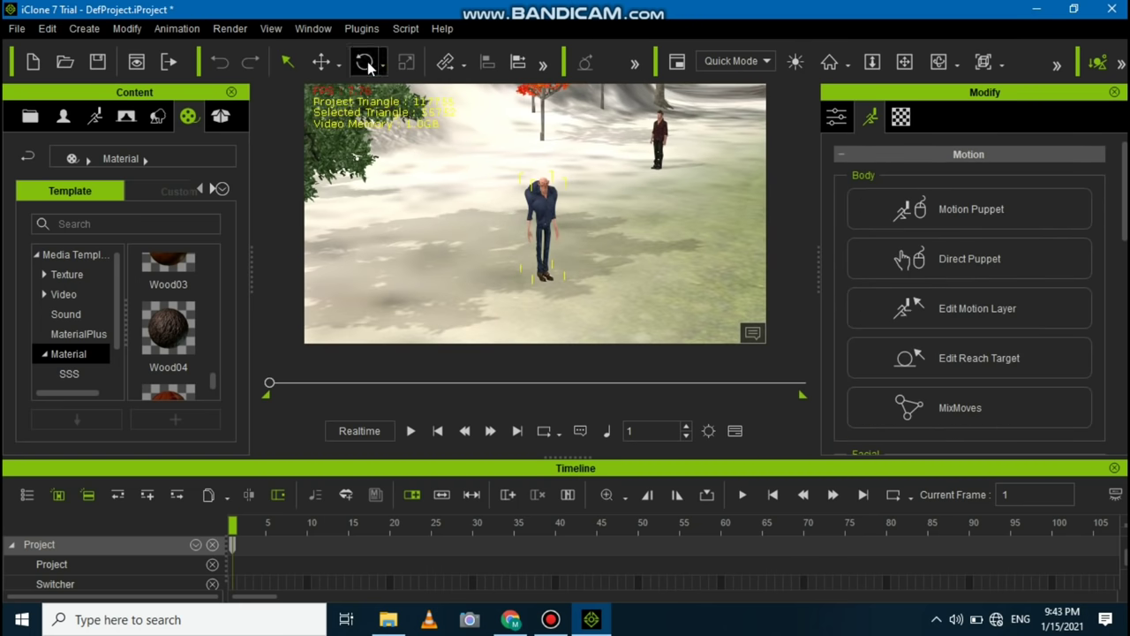
# - At frame 3, rotate the Walter avatar around its vertical axis to face away from the viewer, towards the second avatar
pyautogui.click(363, 60)
pyautogui.click(543, 225)
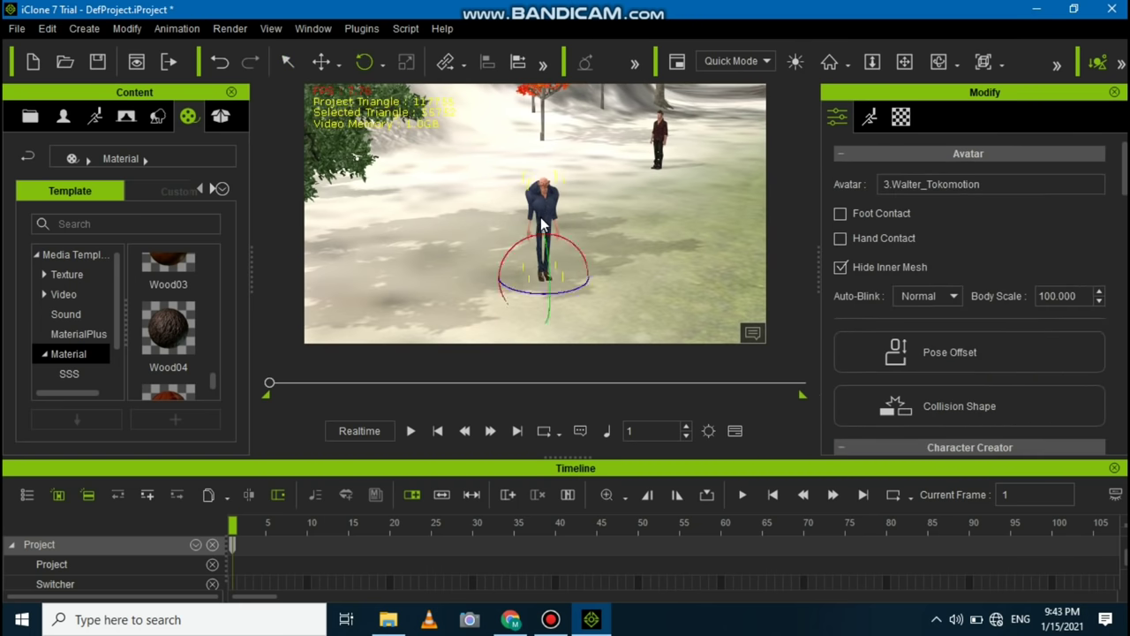
pyautogui.moveTo(234, 527)
pyautogui.mouseDown()
pyautogui.moveTo(265, 527)
pyautogui.moveTo(250, 527)
pyautogui.mouseUp()
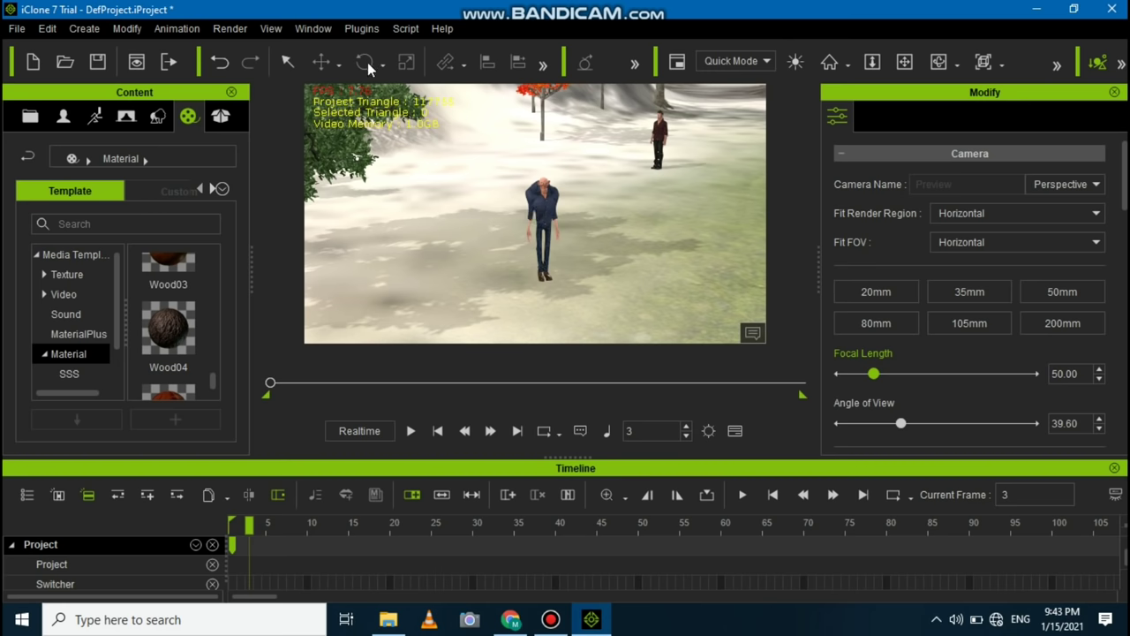
pyautogui.click(553, 221)
pyautogui.press('e')
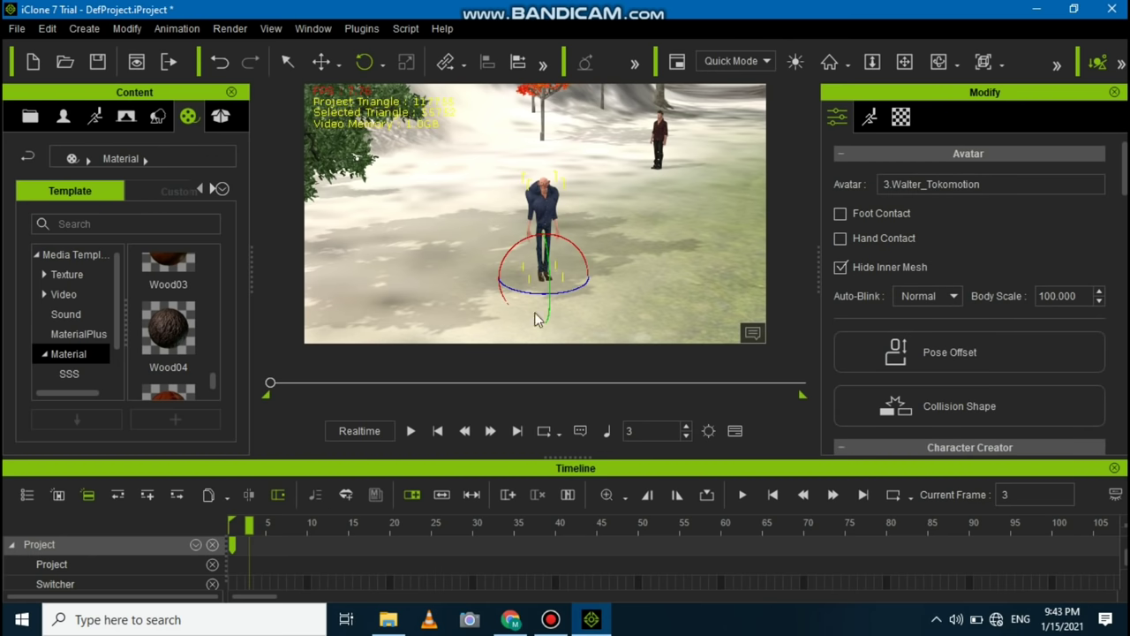
pyautogui.moveTo(540, 293); pyautogui.dragTo(656, 283)
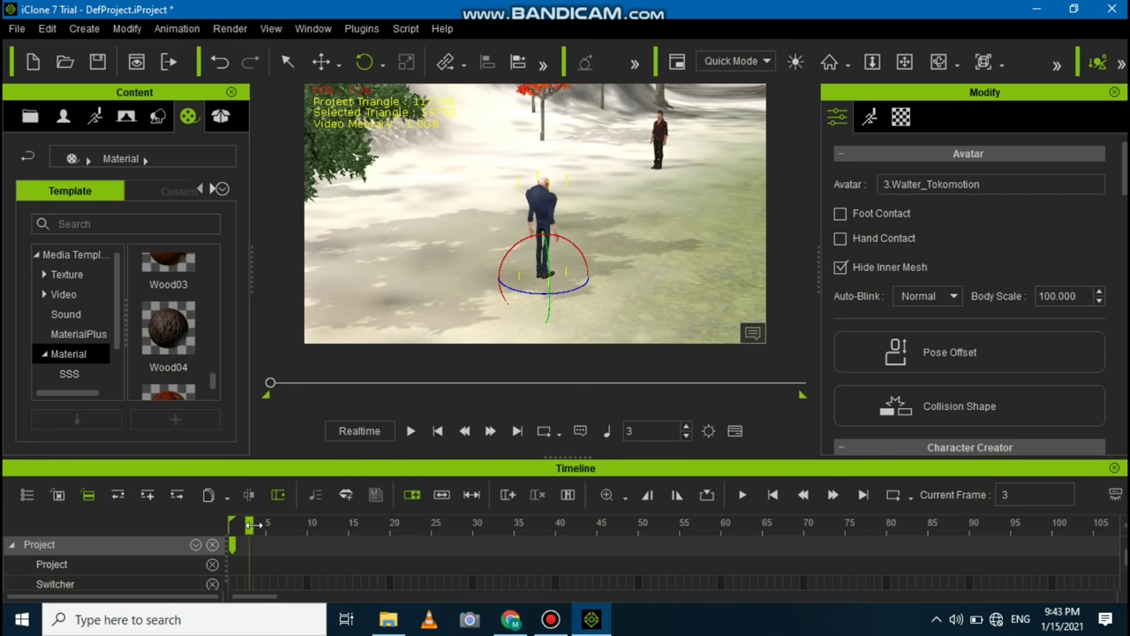
# - Deselect the Walter avatar and play the animation from the start to check the turn
pyautogui.click(287, 61)
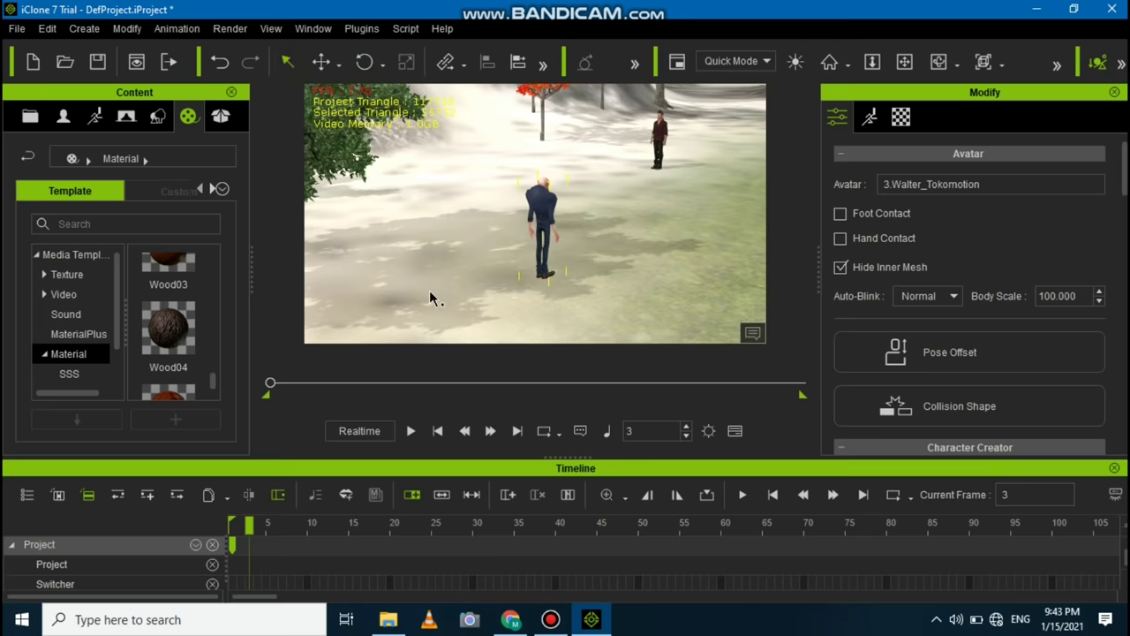
pyautogui.click(429, 294)
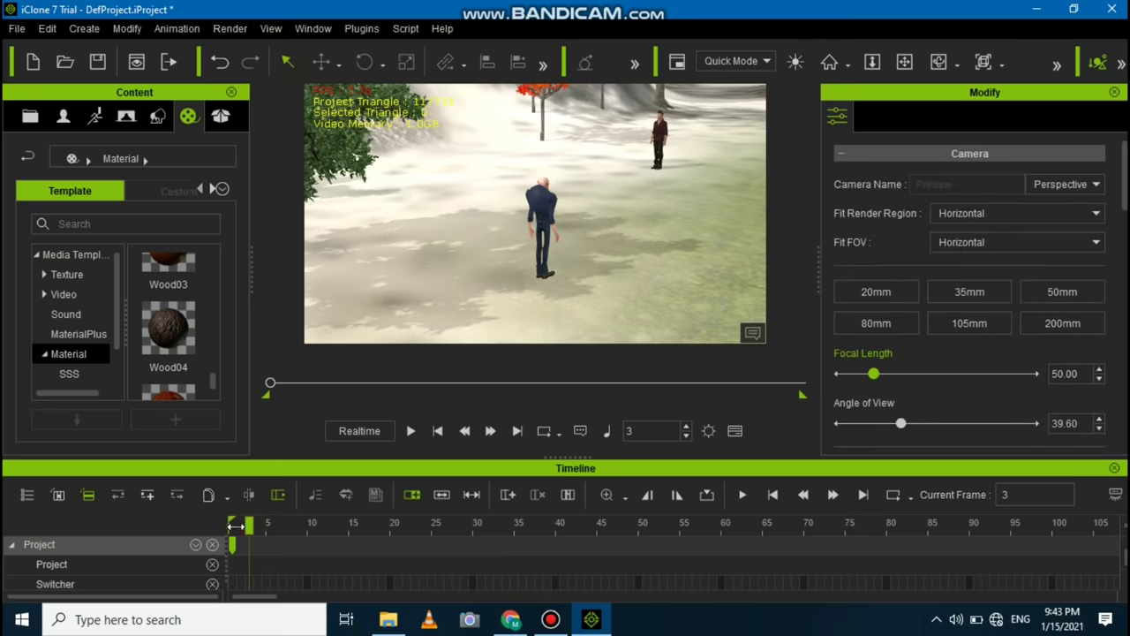
pyautogui.moveTo(235, 525); pyautogui.dragTo(201, 526)
pyautogui.press('space')
# - Record a Motion Puppet clip on the Walter avatar from frame 3 to about frame 250, using the second male 01_Basi… Move motion
pyautogui.click(539, 217)
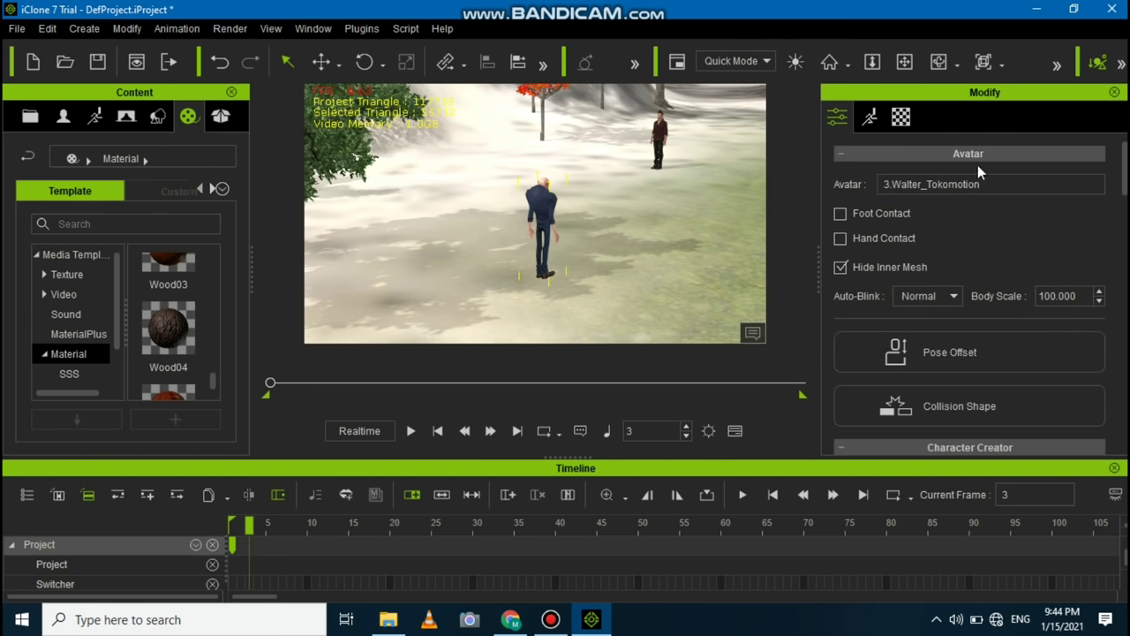
pyautogui.click(871, 119)
pyautogui.click(928, 209)
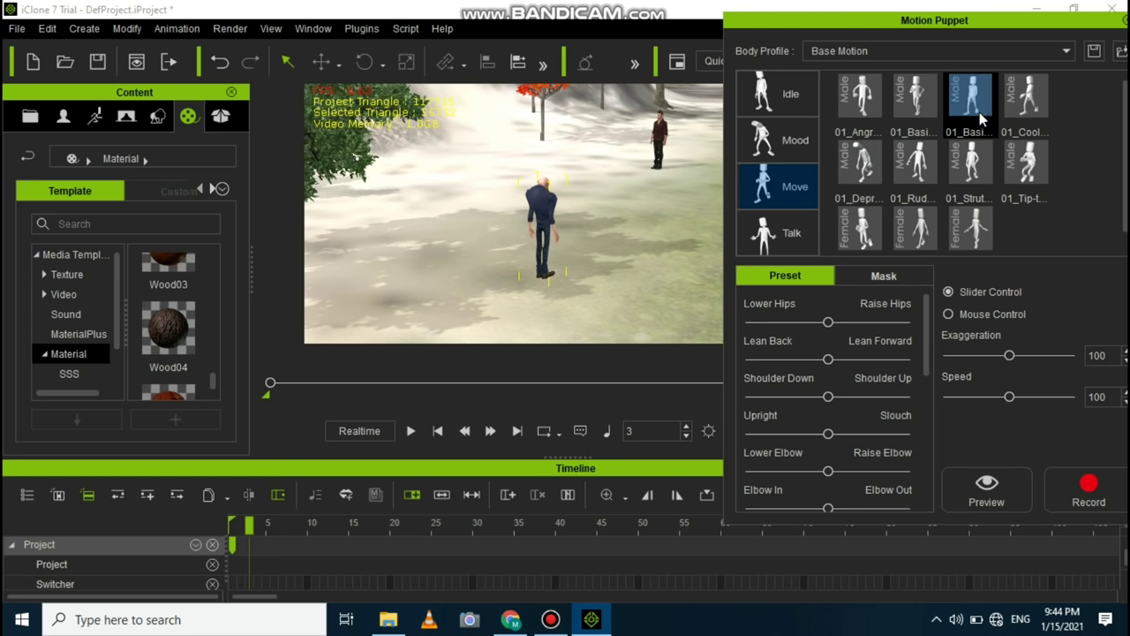
pyautogui.click(971, 102)
pyautogui.click(1093, 488)
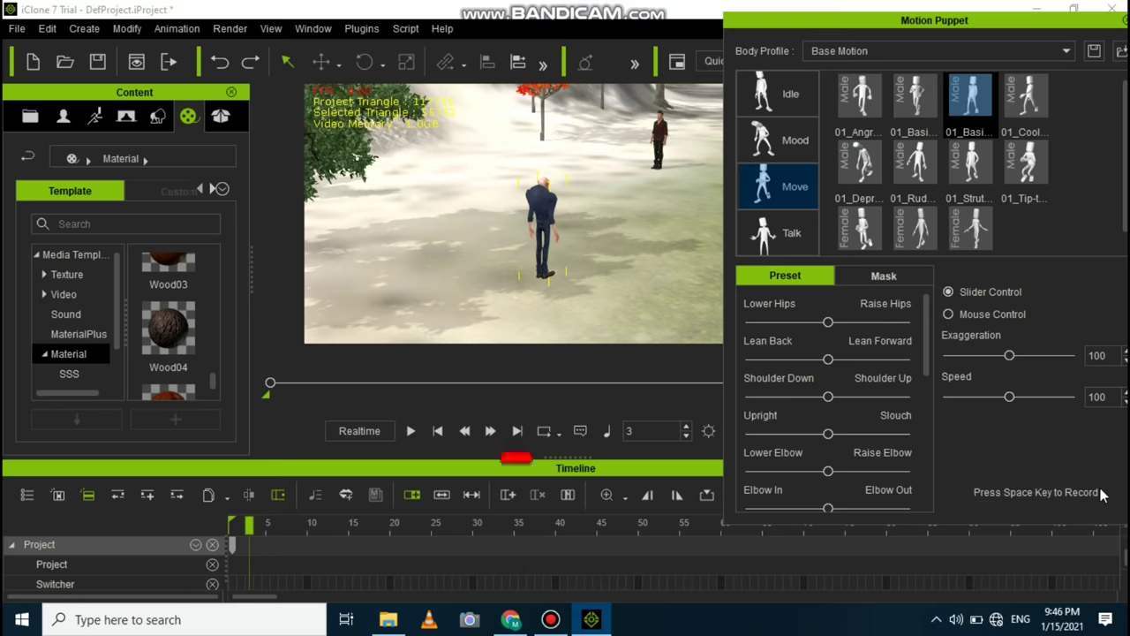
pyautogui.press('space')
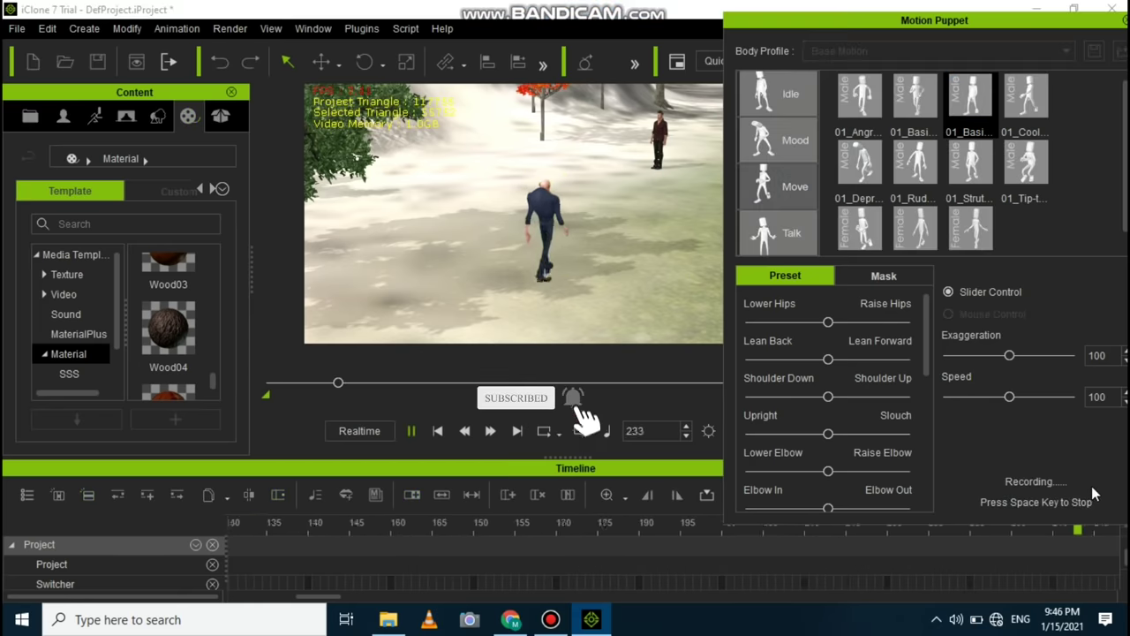
pyautogui.press('space')
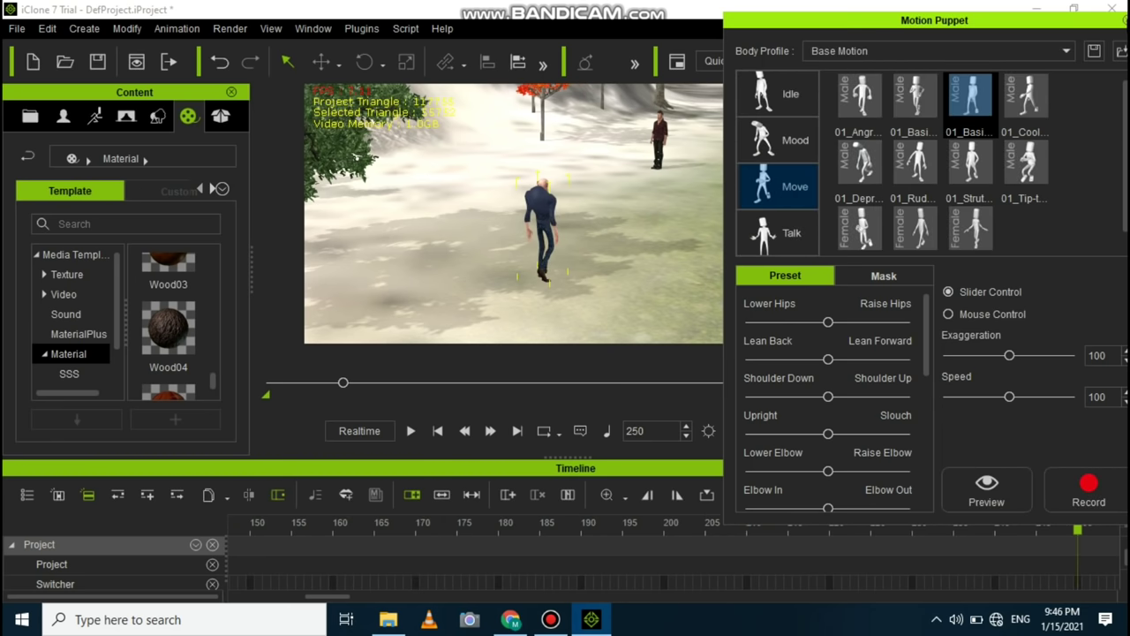
pyautogui.click(1124, 20)
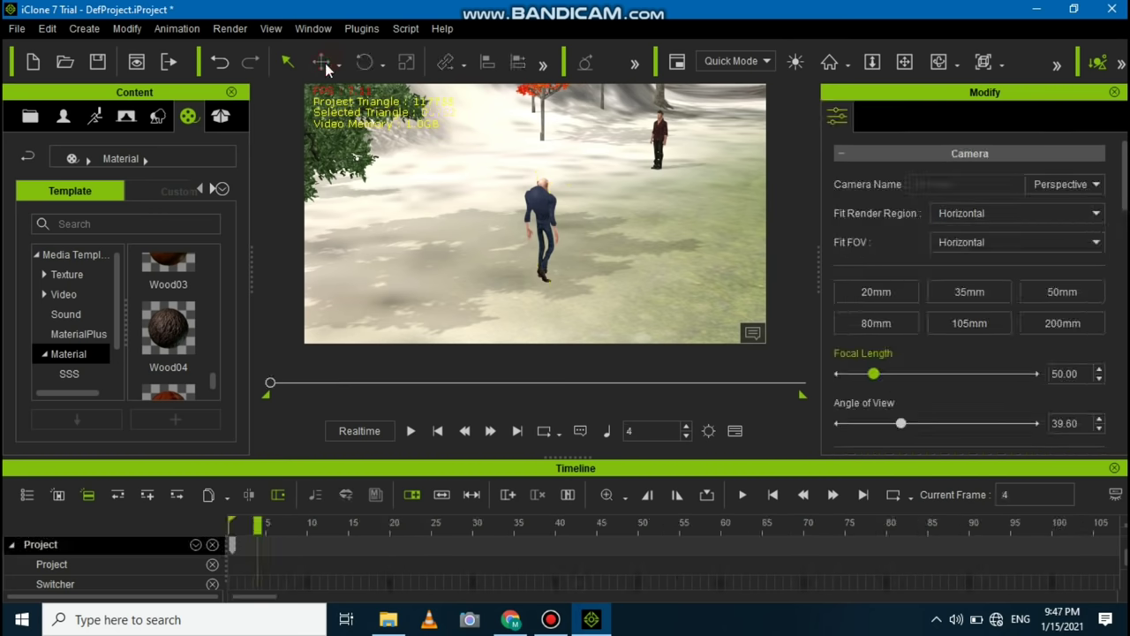
# - At frame 140, move the Walter avatar across the ground to a spot beside the second avatar
pyautogui.click(542, 221)
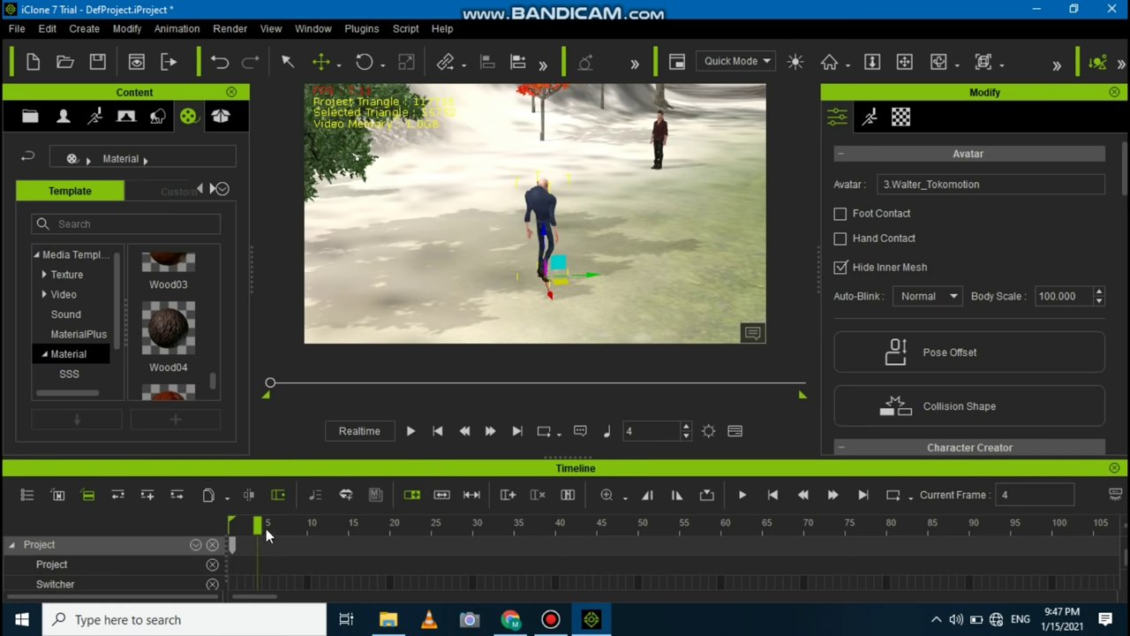
pyautogui.click(237, 547)
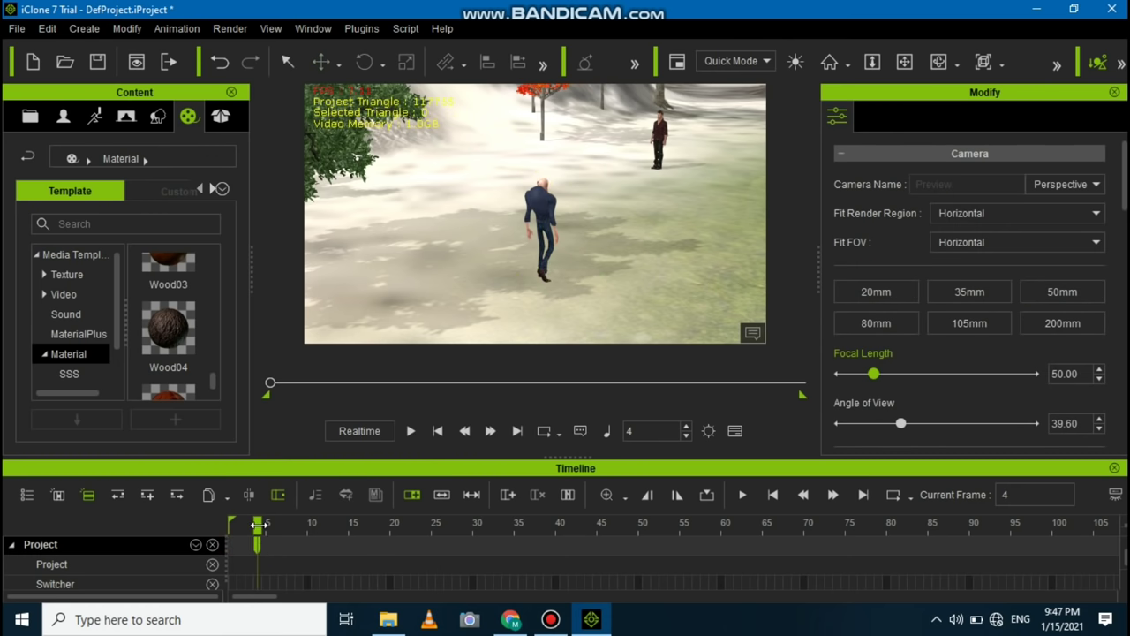
pyautogui.moveTo(375, 533); pyautogui.dragTo(832, 575)
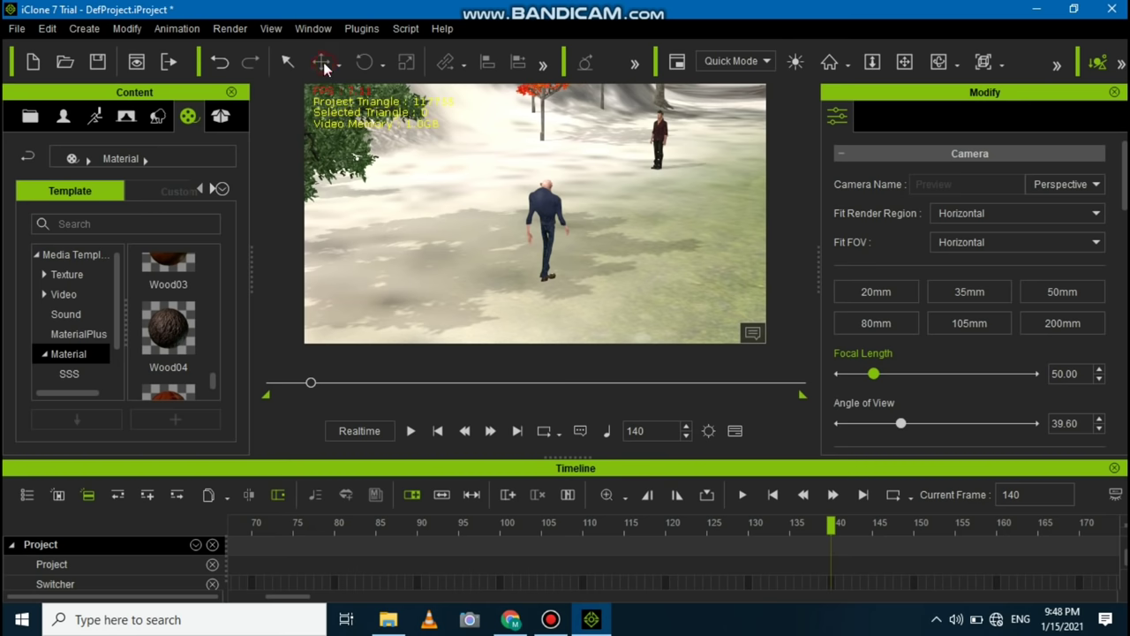
pyautogui.click(551, 220)
pyautogui.moveTo(549, 279); pyautogui.dragTo(653, 186)
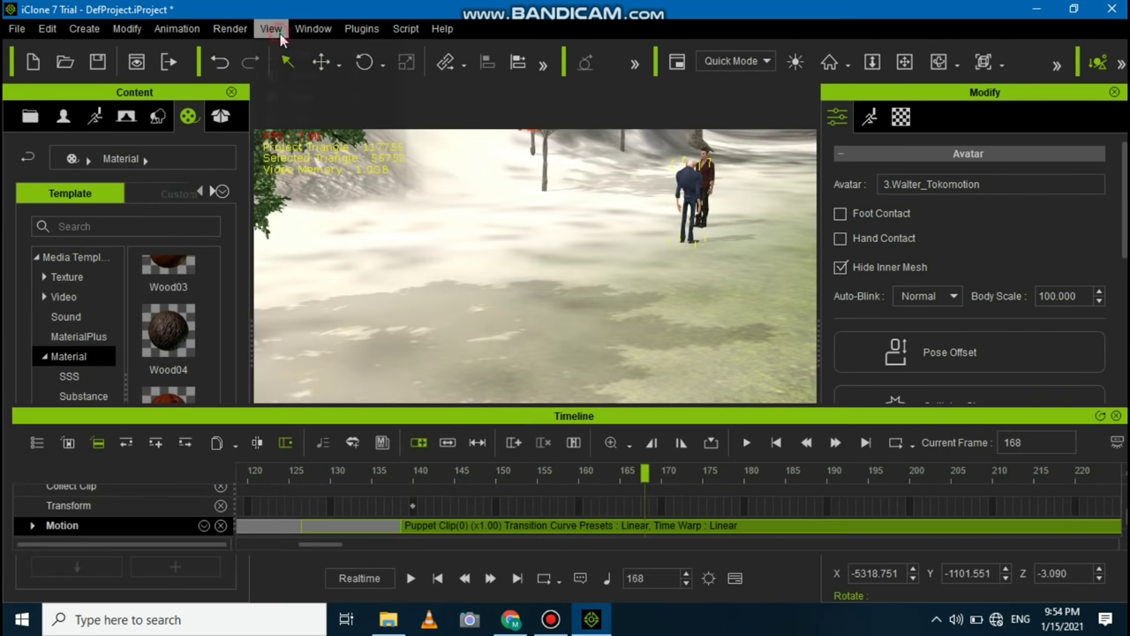
# - Open Motion Puppet for the Walter avatar at frame 141 and show its Talk motions
pyautogui.click(271, 28)
pyautogui.click(311, 98)
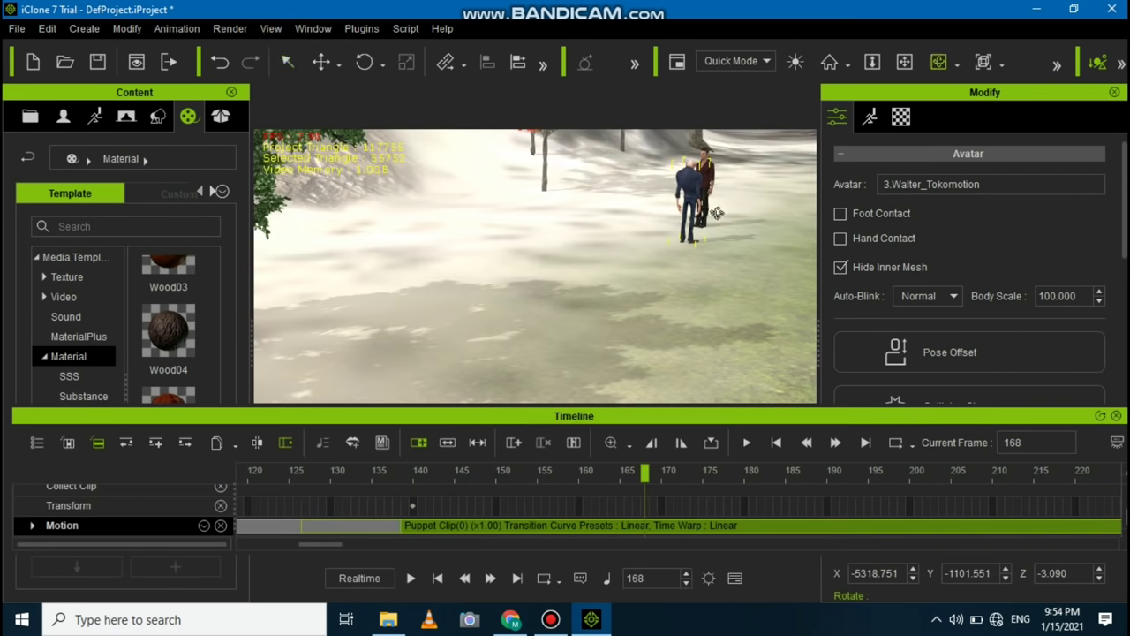
pyautogui.moveTo(651, 221); pyautogui.dragTo(765, 235)
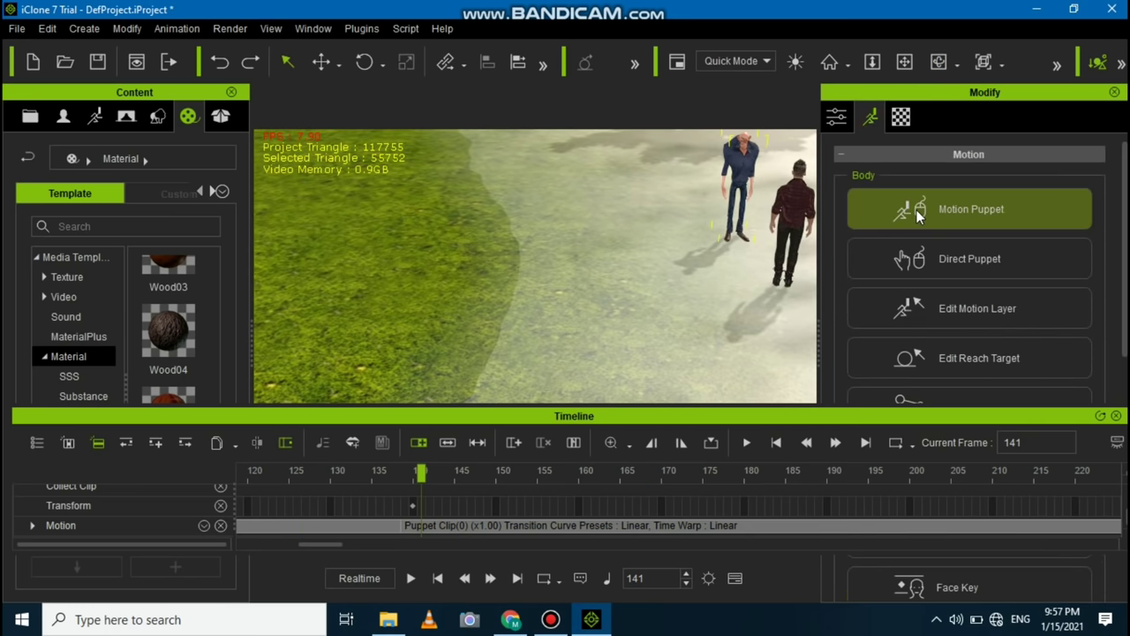
pyautogui.click(969, 208)
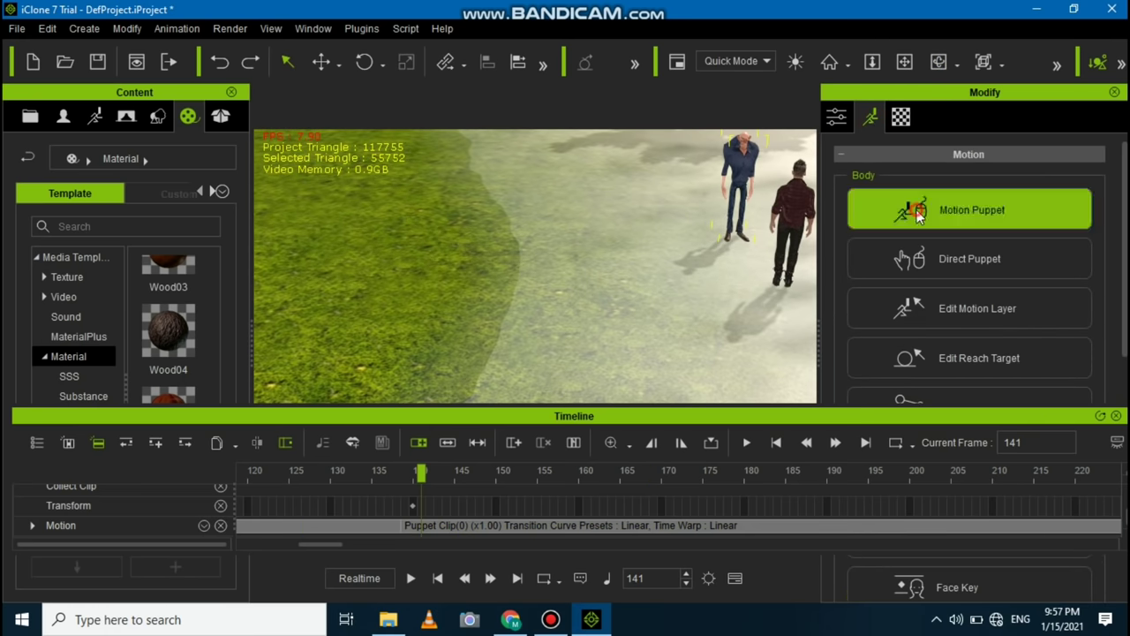
pyautogui.click(781, 252)
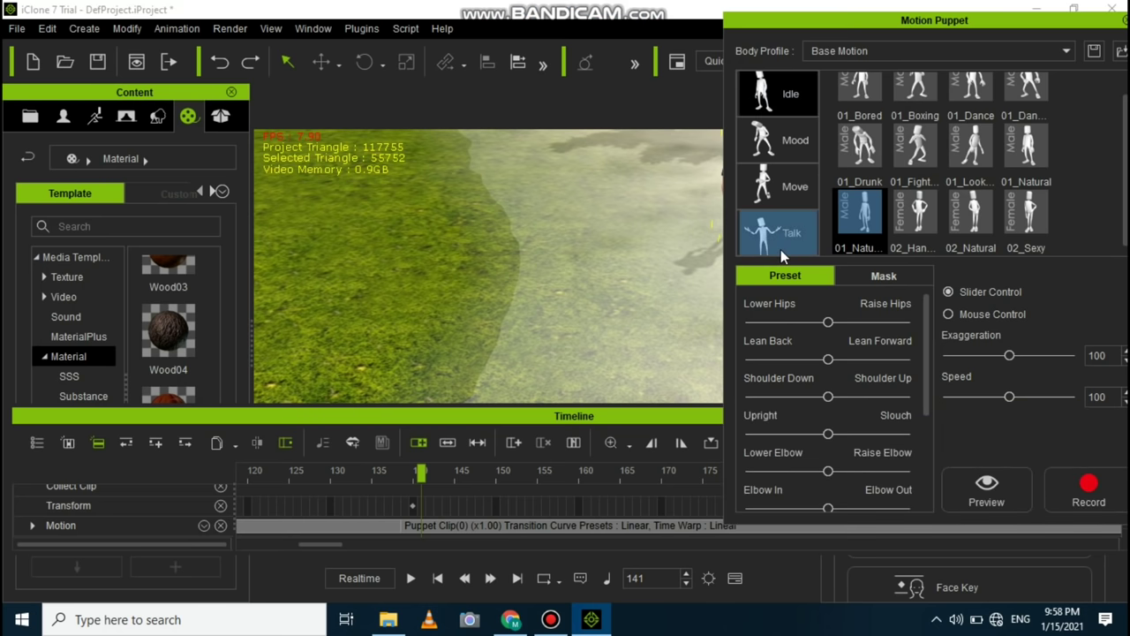
pyautogui.click(773, 247)
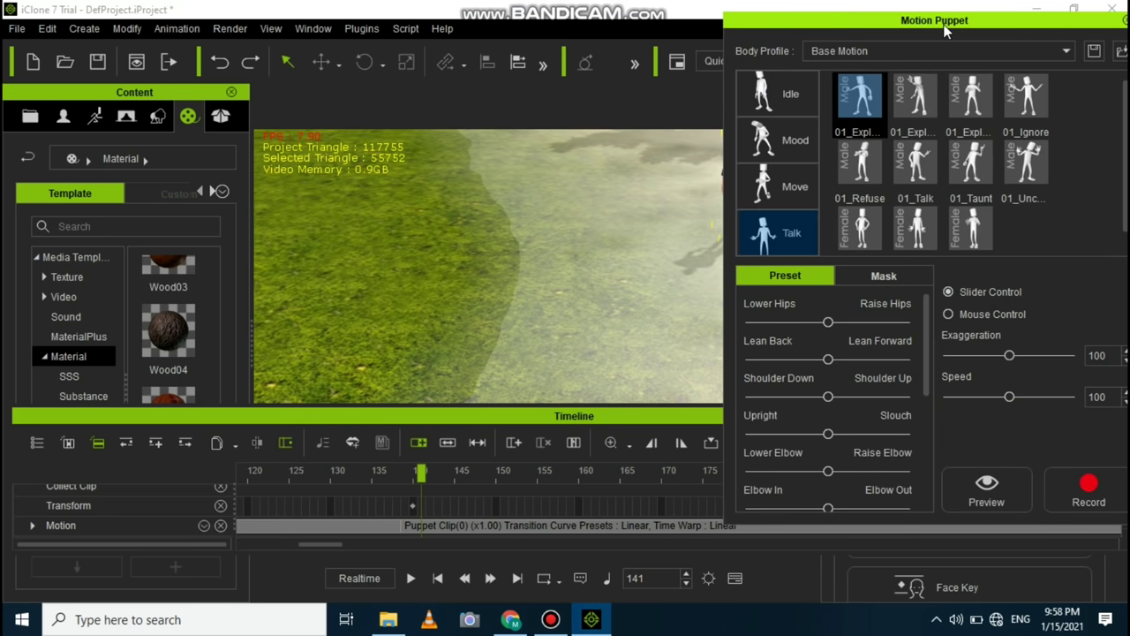
# - Preview the first male 01_Expl… Talk motion on the Walter avatar, with both avatars in view
pyautogui.moveTo(945, 31); pyautogui.dragTo(1066, 81)
pyautogui.click(274, 30)
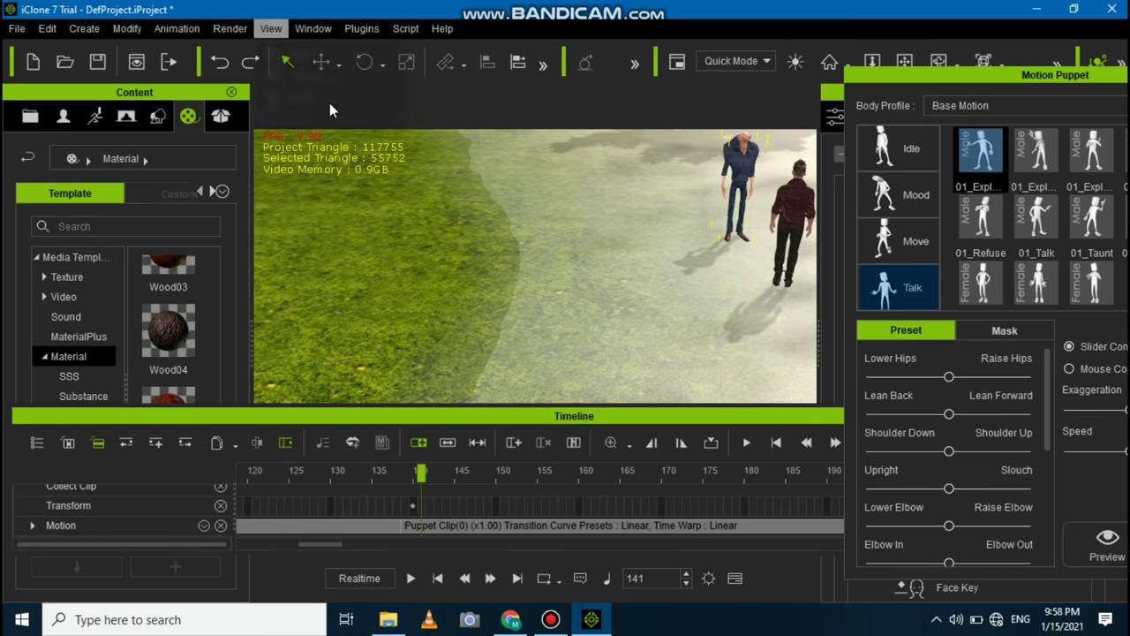
pyautogui.click(327, 99)
pyautogui.moveTo(683, 203); pyautogui.dragTo(1013, 179)
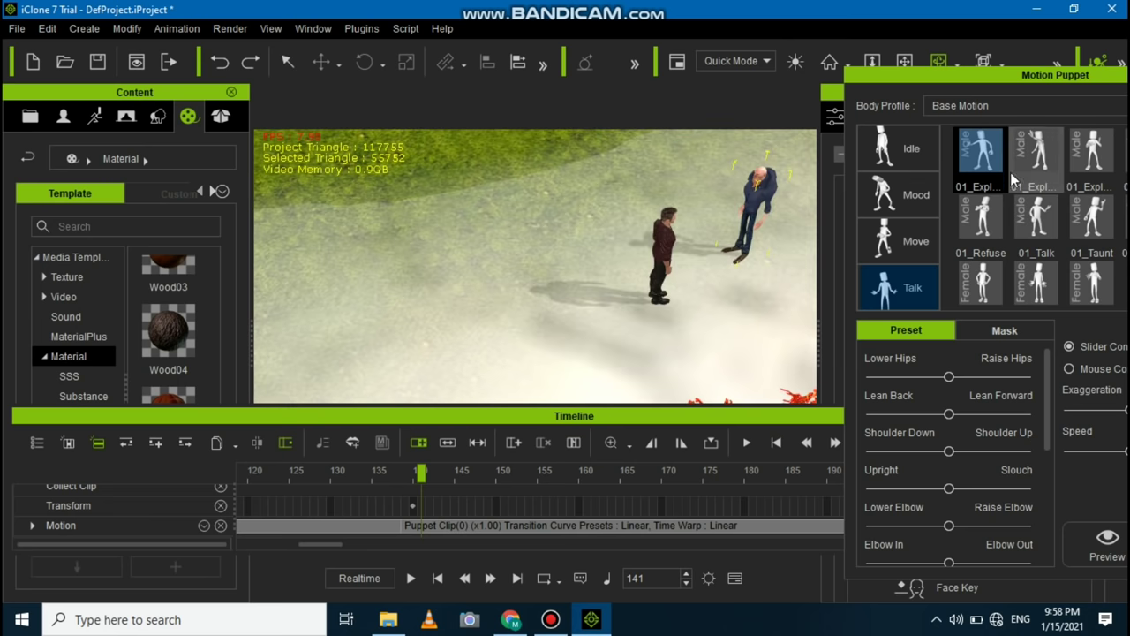
pyautogui.click(984, 181)
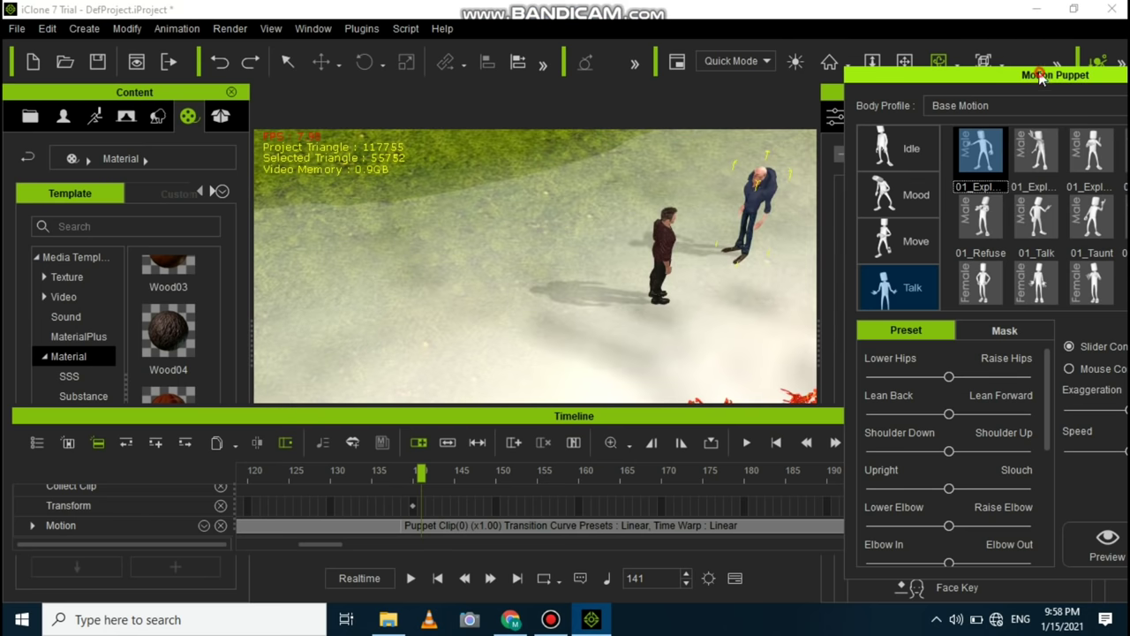
pyautogui.moveTo(1050, 75); pyautogui.dragTo(989, 12)
pyautogui.click(1031, 470)
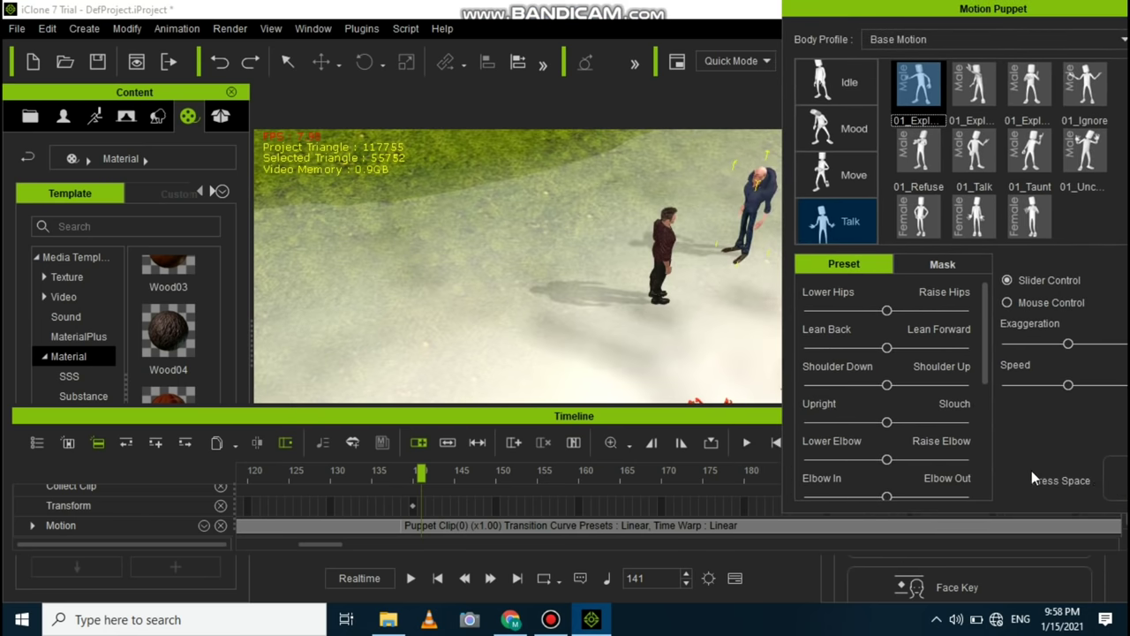
pyautogui.press('space')
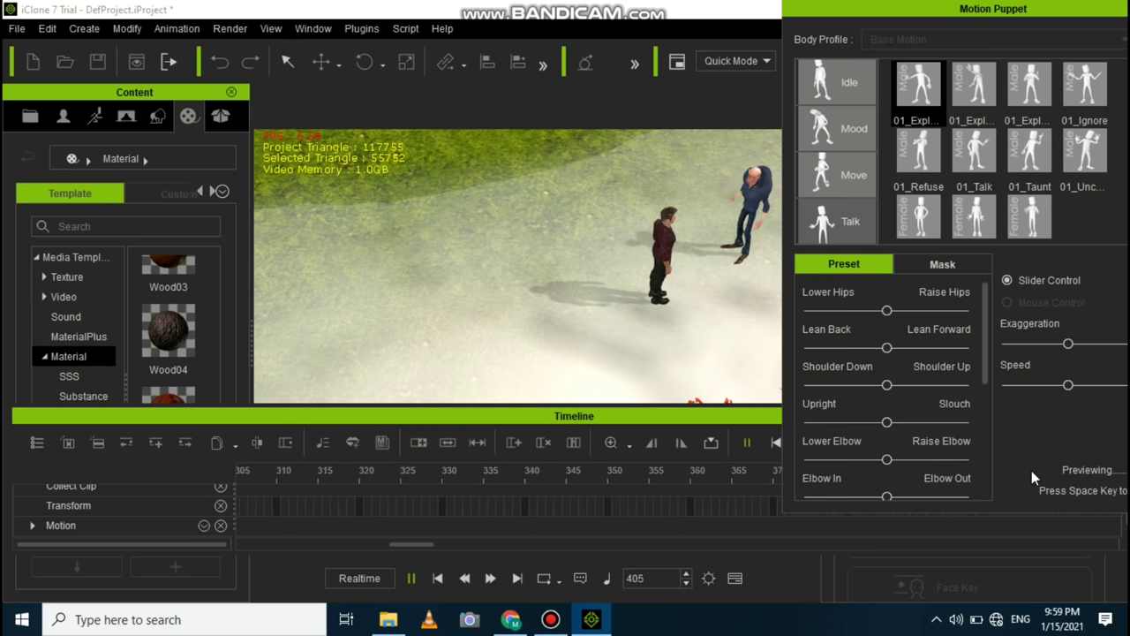
# - Record the first male 01_Expl… Talk motion on the Walter avatar from frame 221 to about frame 615, and close Motion Puppet
pyautogui.press('space')
pyautogui.click(1114, 481)
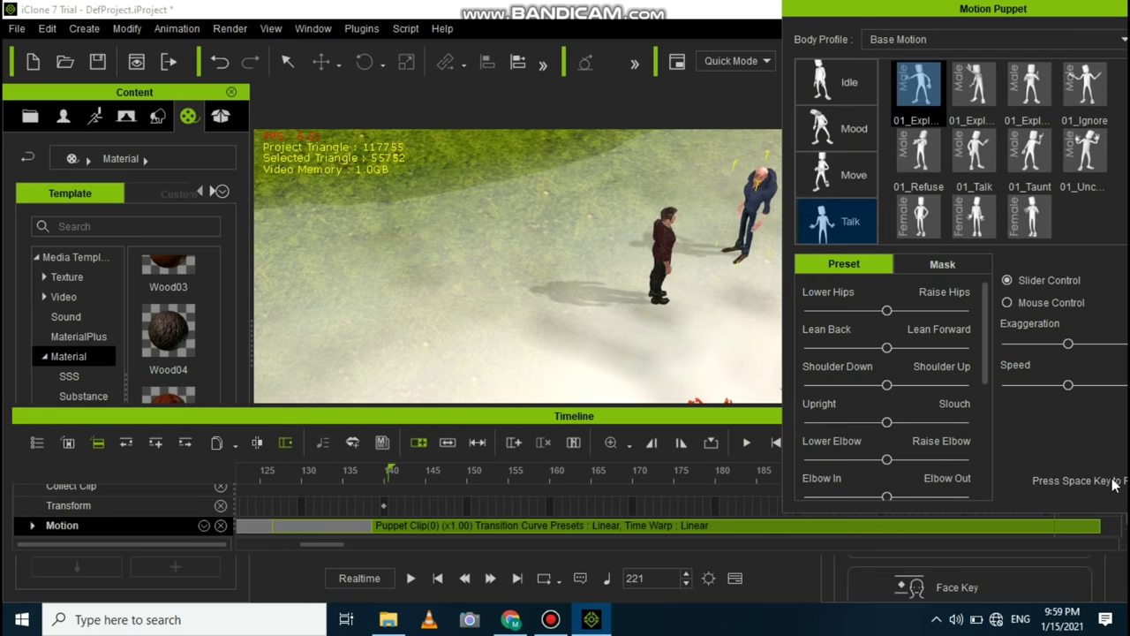
pyautogui.press('space')
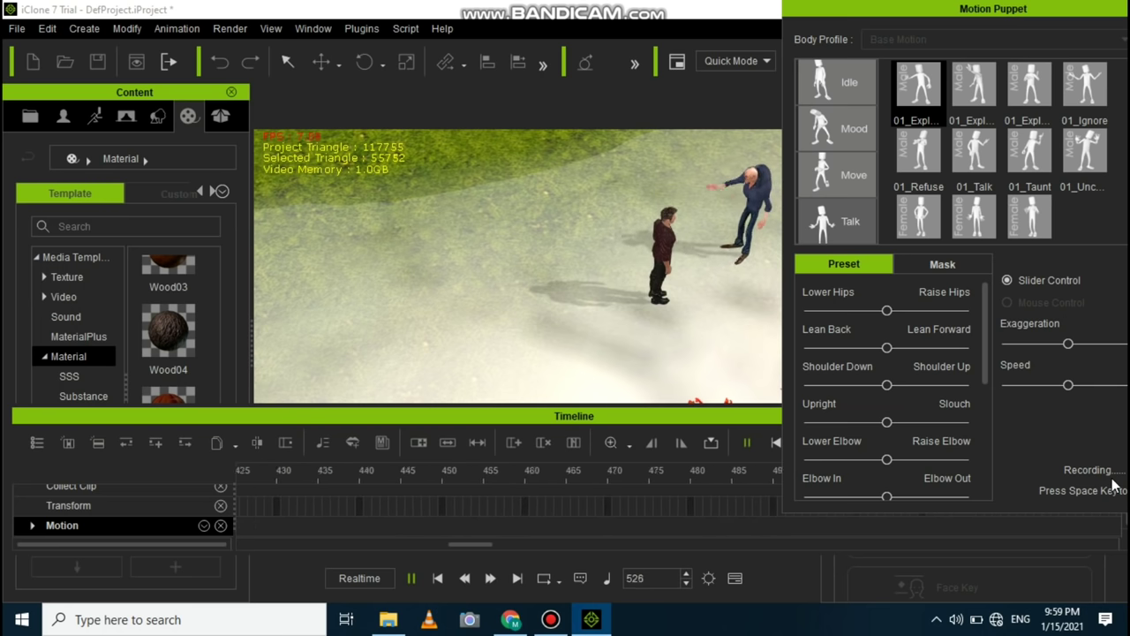
pyautogui.press('space')
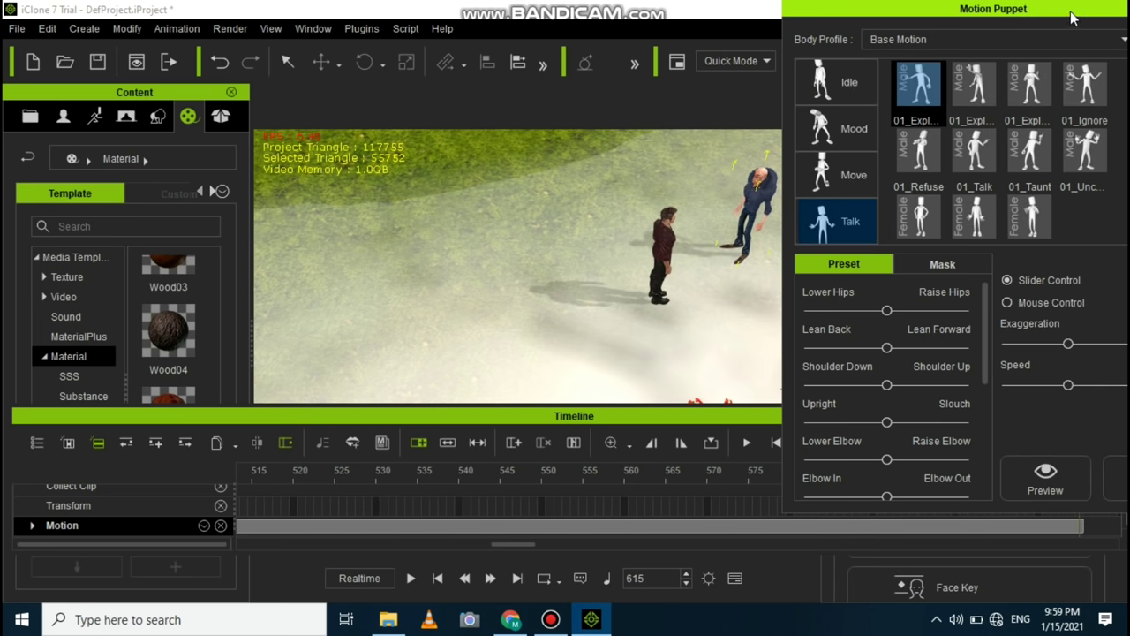
pyautogui.moveTo(1068, 10); pyautogui.dragTo(964, 41)
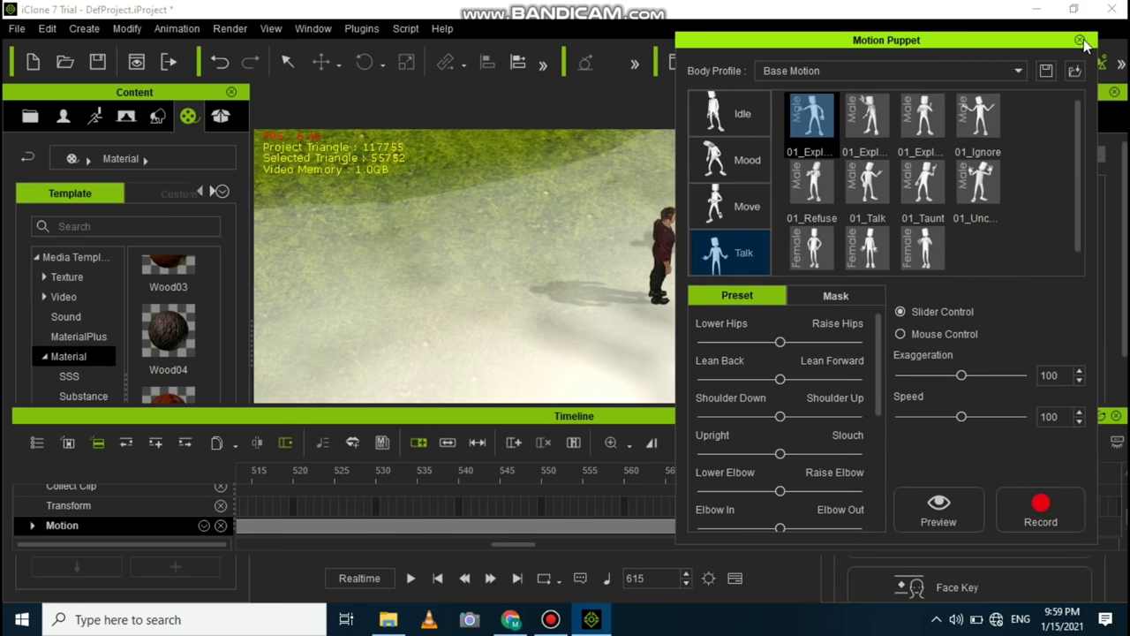
pyautogui.click(1080, 41)
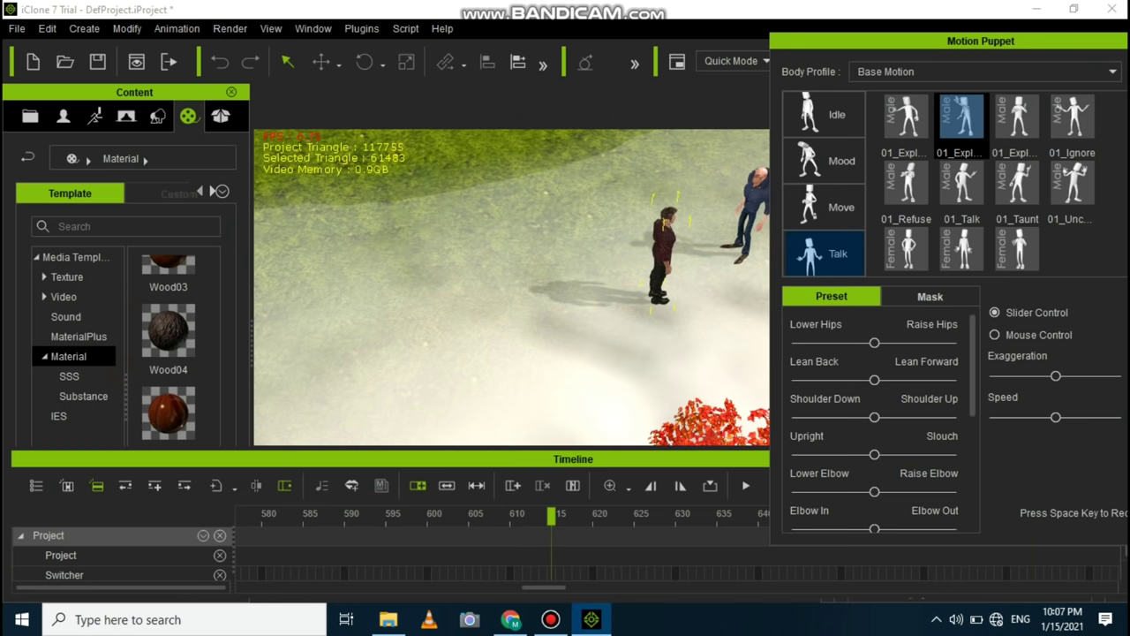
# - Start recording the second male 01_Expl… Talk motion on the second avatar from frame 615
pyautogui.press('space')
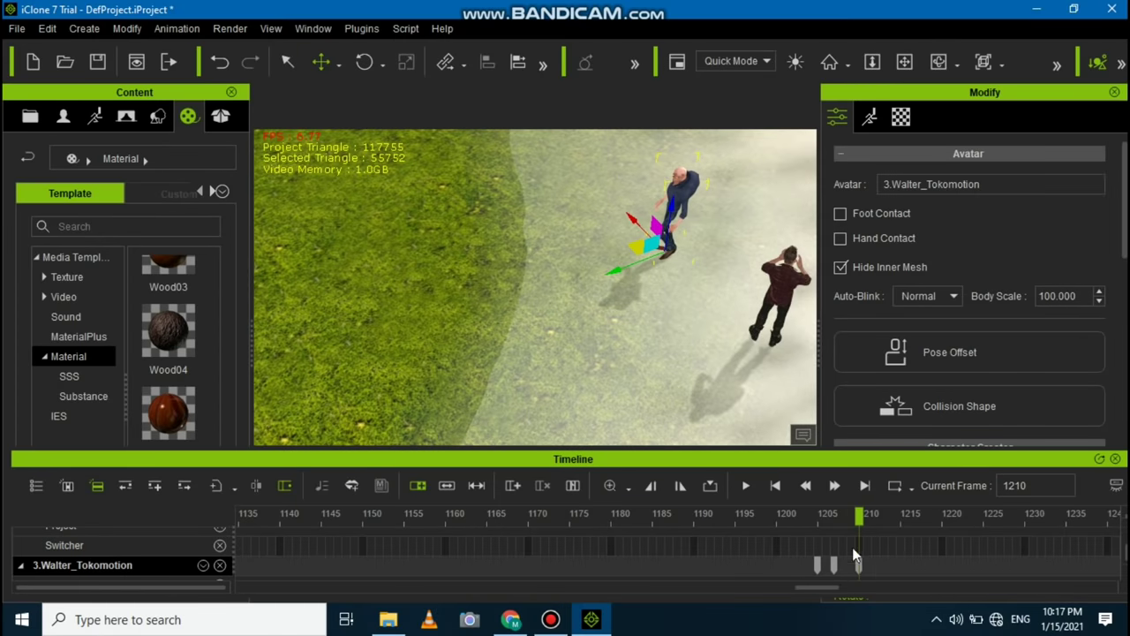
# - At frame 1213, rotate the Walter avatar on the ground so he turns away from the second avatar
pyautogui.moveTo(859, 517); pyautogui.dragTo(883, 517)
pyautogui.click(365, 61)
pyautogui.moveTo(658, 286); pyautogui.dragTo(715, 293)
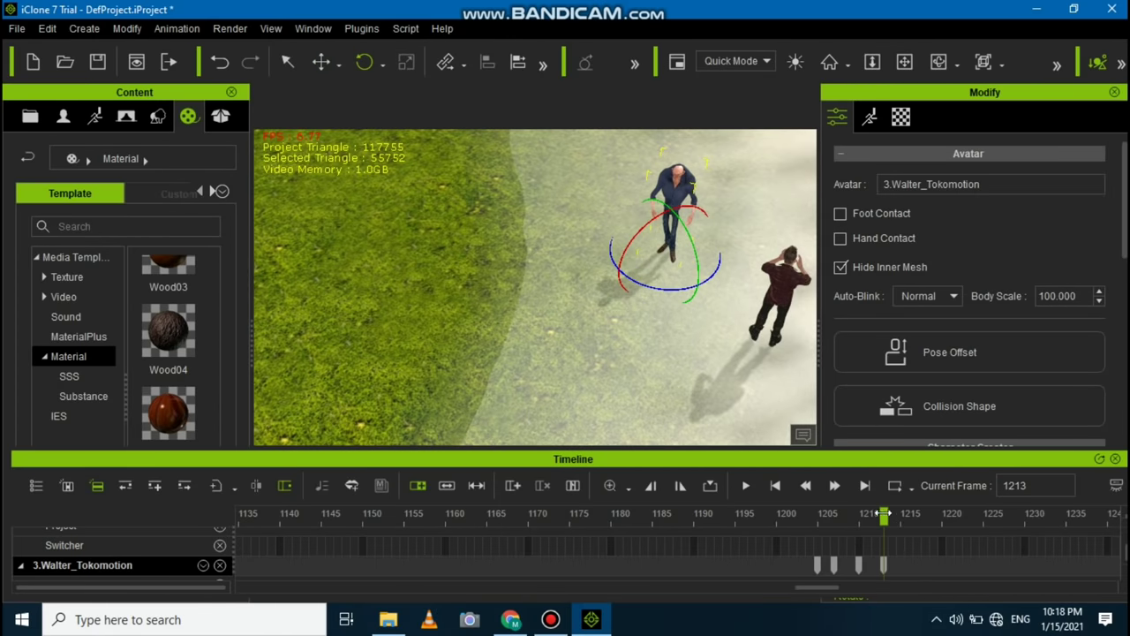
pyautogui.press('space')
pyautogui.press('w')
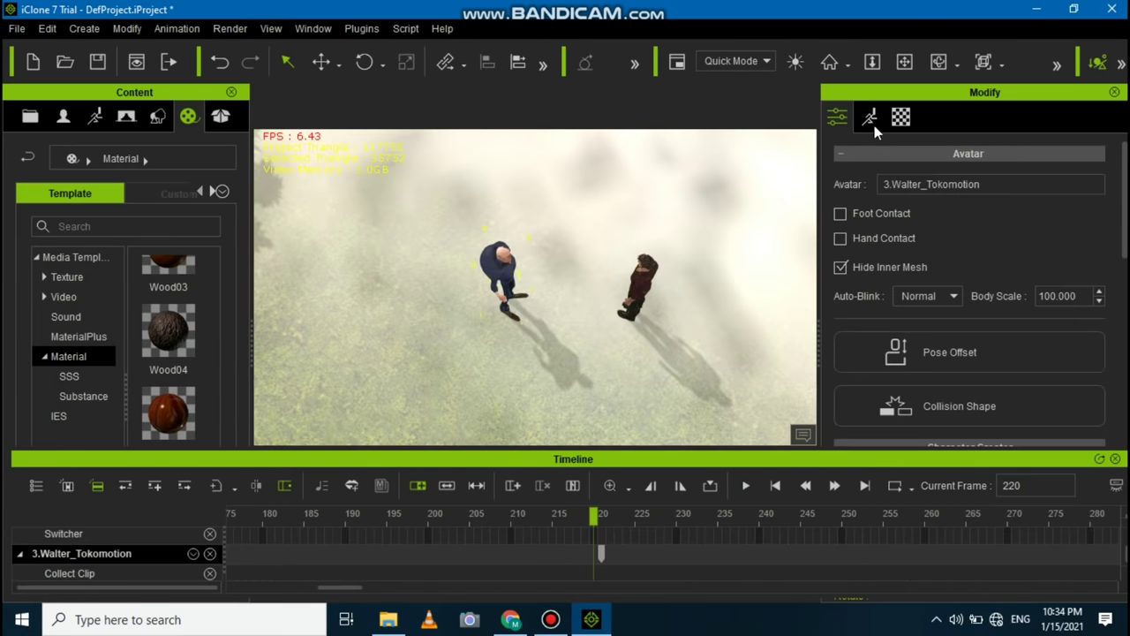
# - Create a facial script for the Walter avatar at frame 220 by recording voice from the microphone, and accept the recording
pyautogui.click(874, 126)
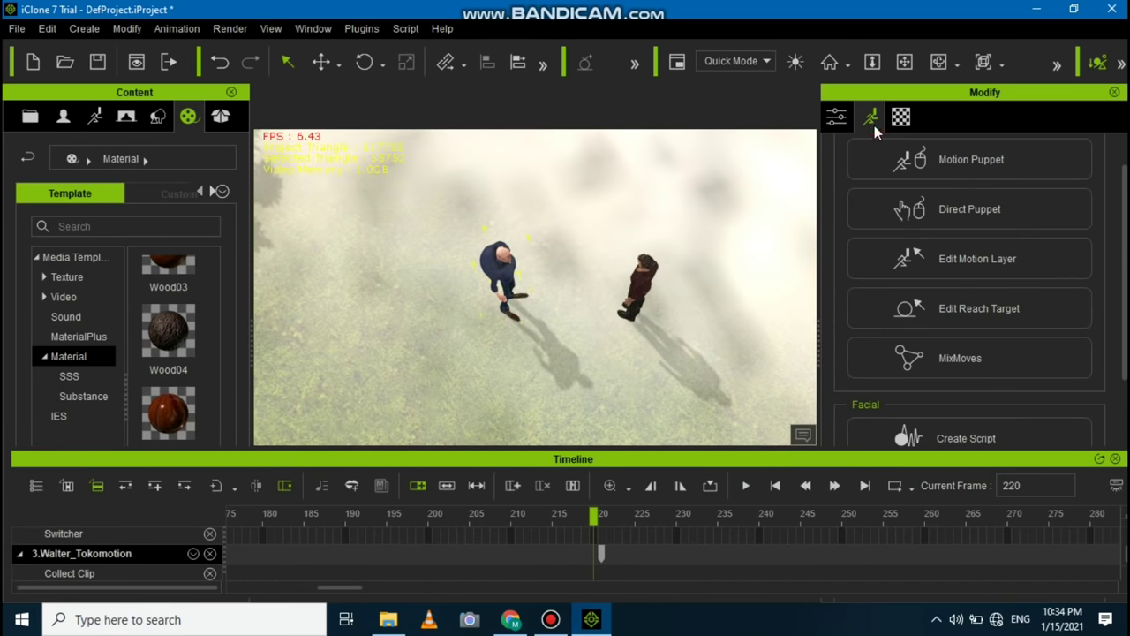
pyautogui.scroll(-2, 1003, 264)
pyautogui.click(956, 341)
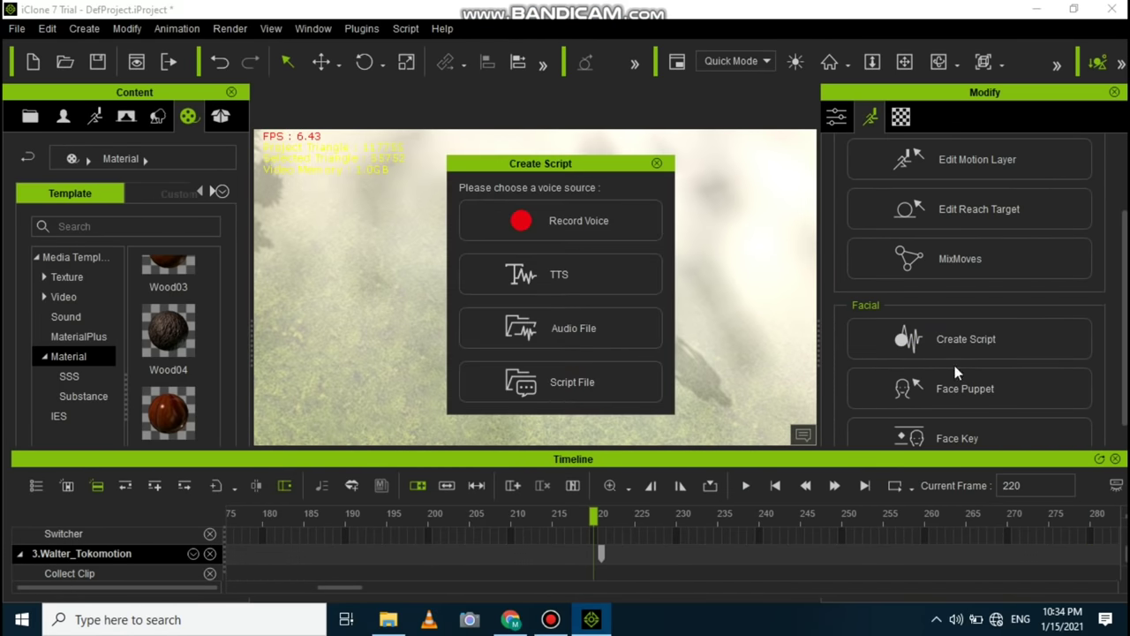
pyautogui.click(627, 222)
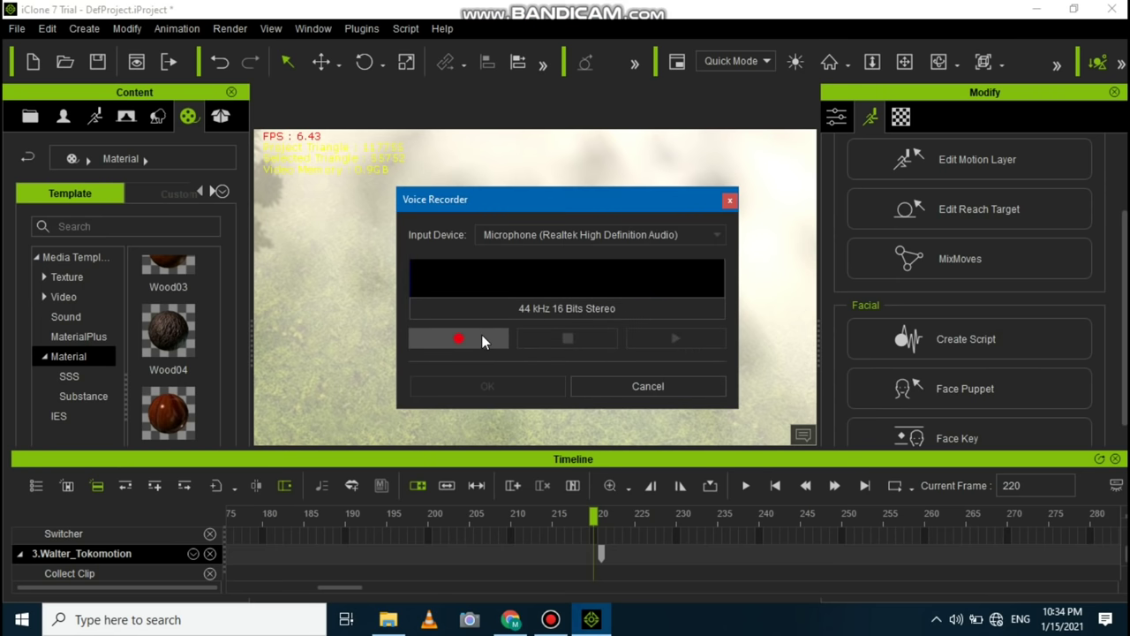
pyautogui.click(481, 341)
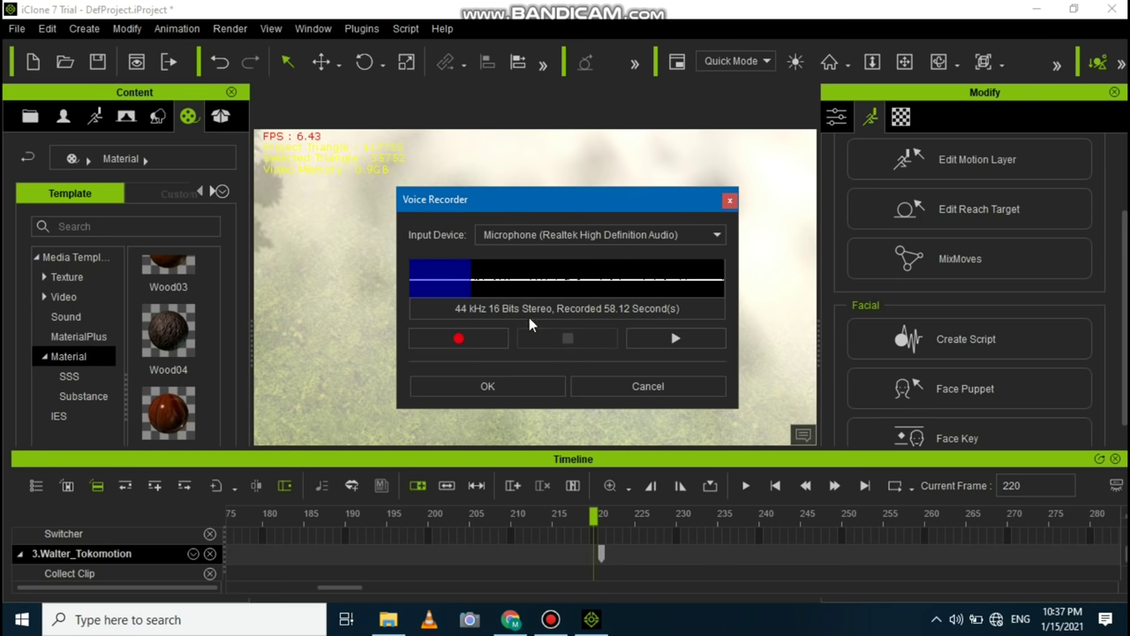
pyautogui.click(494, 388)
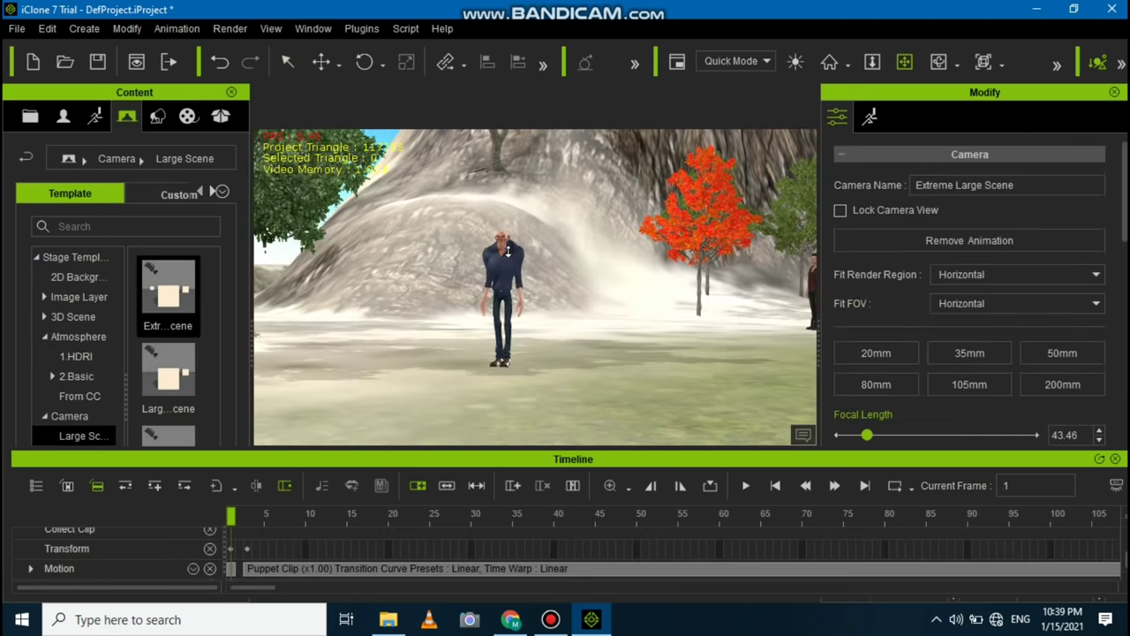
# - At frame 40, pan and zoom the Extreme Large Scene camera to follow the walking Walter avatar
pyautogui.moveTo(234, 521); pyautogui.dragTo(508, 541)
pyautogui.click(554, 547)
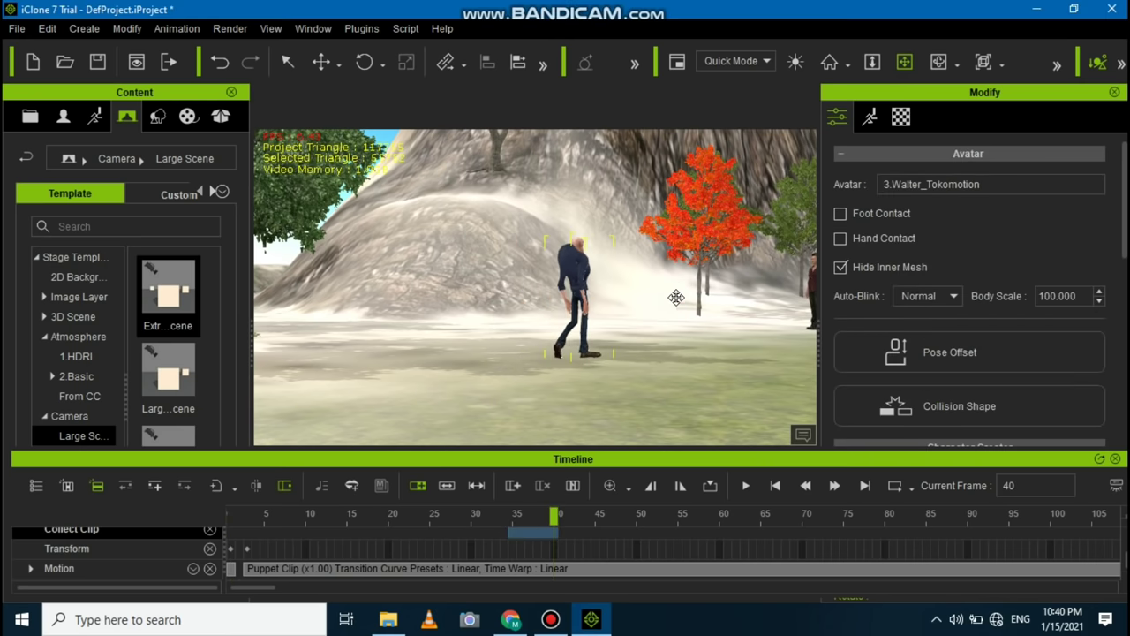
pyautogui.moveTo(676, 298); pyautogui.dragTo(521, 340)
pyautogui.scroll(2, 651, 317)
# - At frame 102, pan and zoom the camera closer so that both avatars are framed
pyautogui.moveTo(555, 519); pyautogui.dragTo(1066, 532)
pyautogui.moveTo(688, 333); pyautogui.dragTo(616, 348)
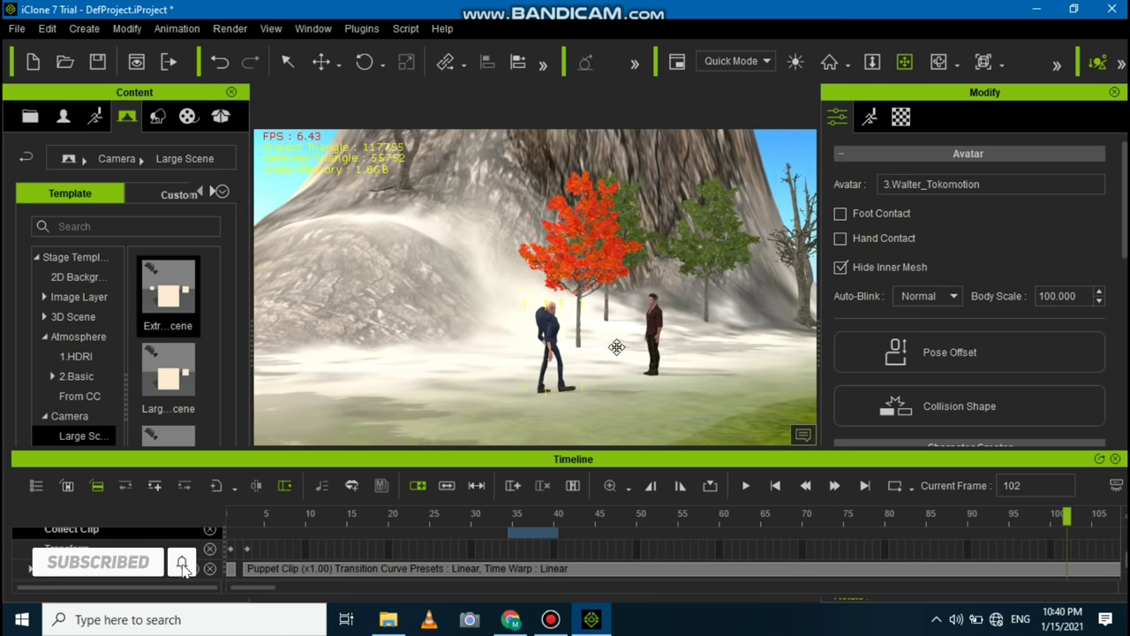
pyautogui.scroll(3, 615, 348)
pyautogui.moveTo(677, 305); pyautogui.dragTo(610, 302)
pyautogui.scroll(2, 645, 309)
pyautogui.moveTo(666, 327); pyautogui.dragTo(645, 288)
# - At frame 139, orbit the camera around the two facing avatars to view them from behind the second avatar
pyautogui.click(1125, 517)
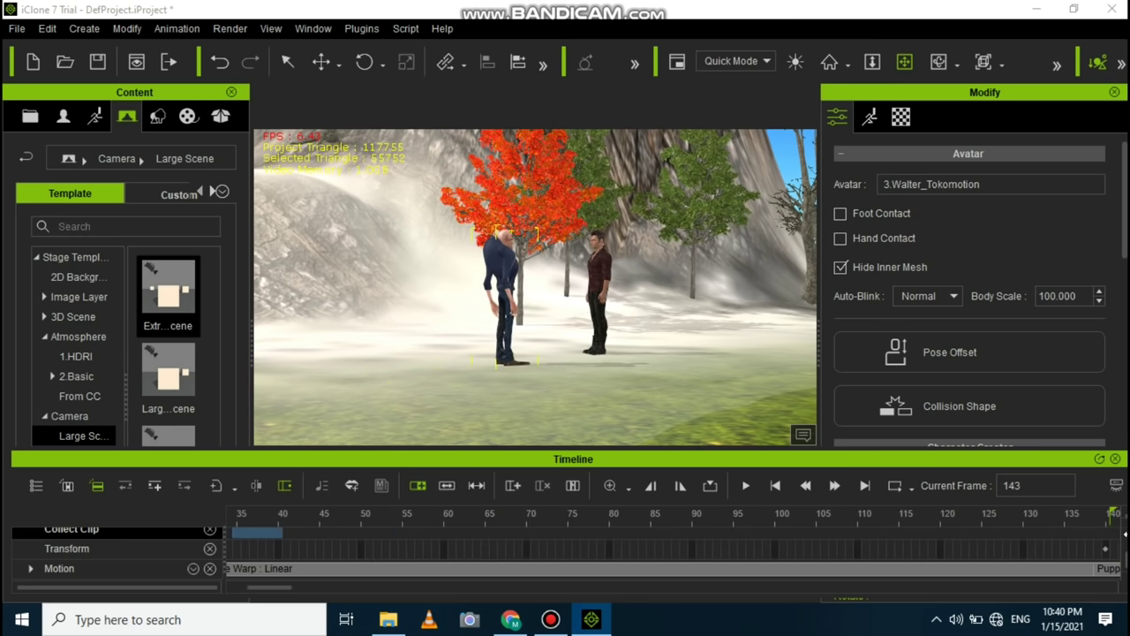
pyautogui.moveTo(971, 522); pyautogui.dragTo(899, 524)
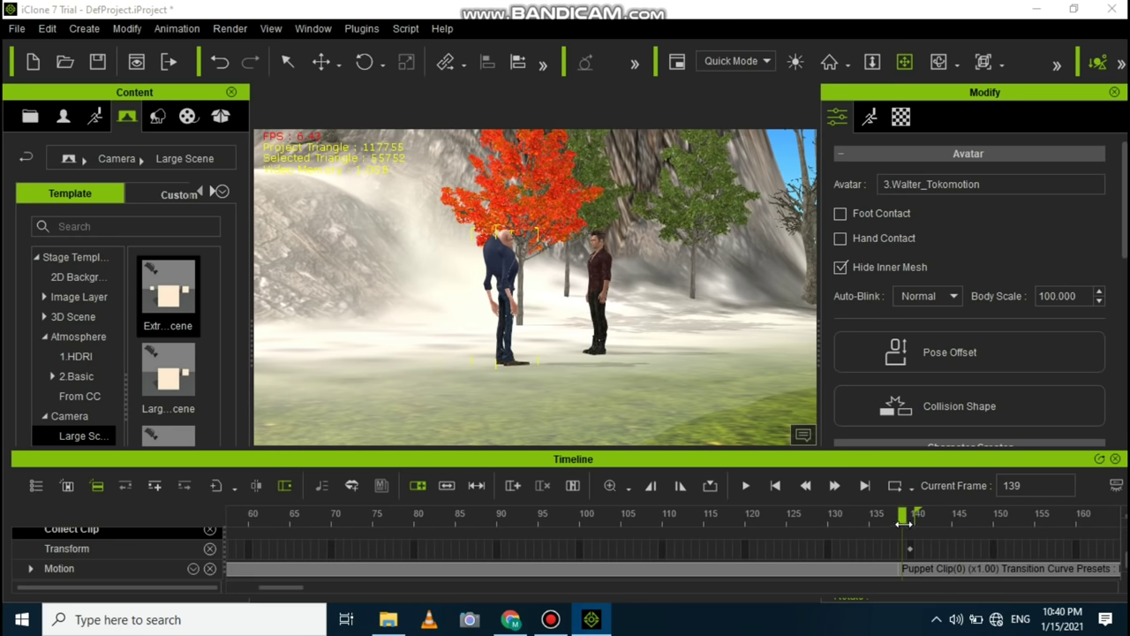
pyautogui.click(270, 29)
pyautogui.click(315, 97)
pyautogui.moveTo(715, 293); pyautogui.dragTo(274, 359)
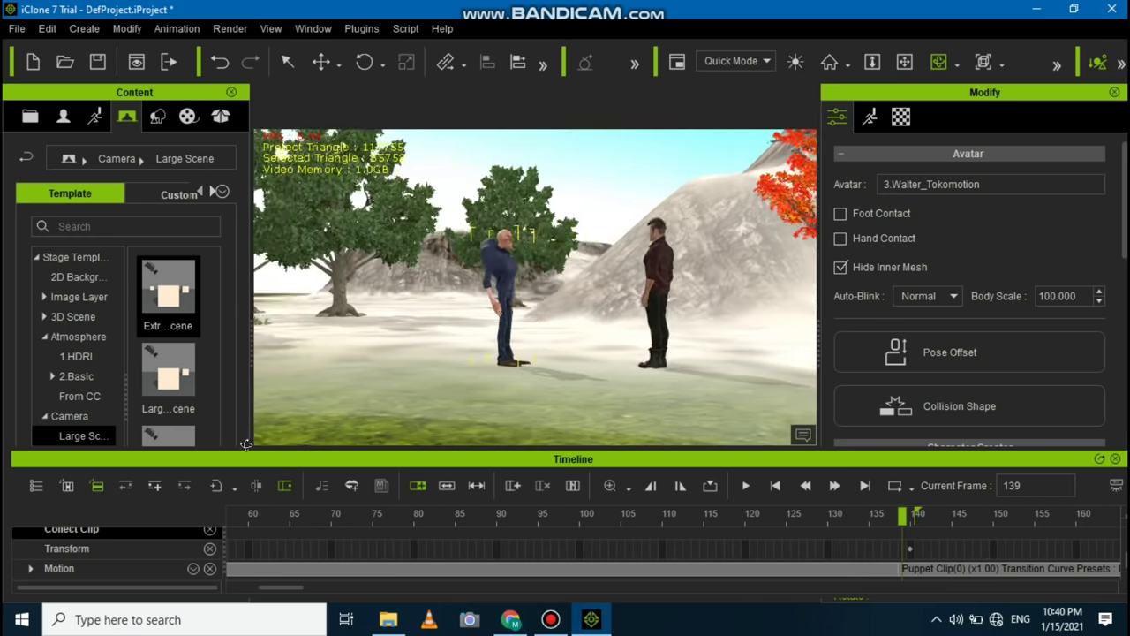
pyautogui.moveTo(661, 314); pyautogui.dragTo(640, 413)
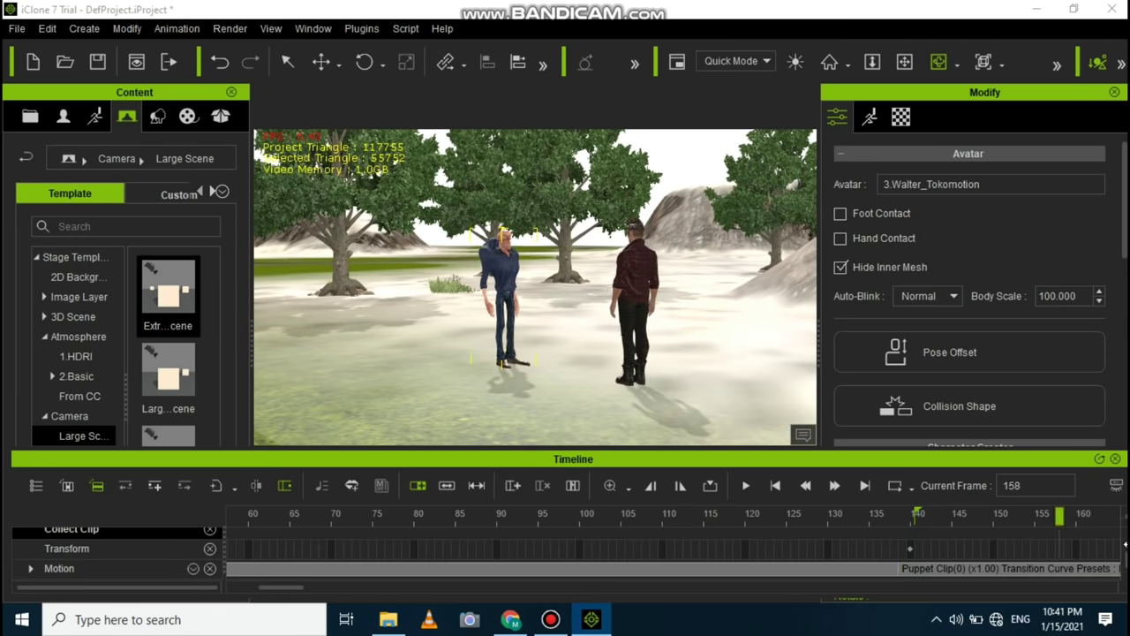
# - Play the animation on from frame 238 to frame 617 and orbit the camera around the talking avatars there
pyautogui.moveTo(1125, 544); pyautogui.dragTo(1126, 608)
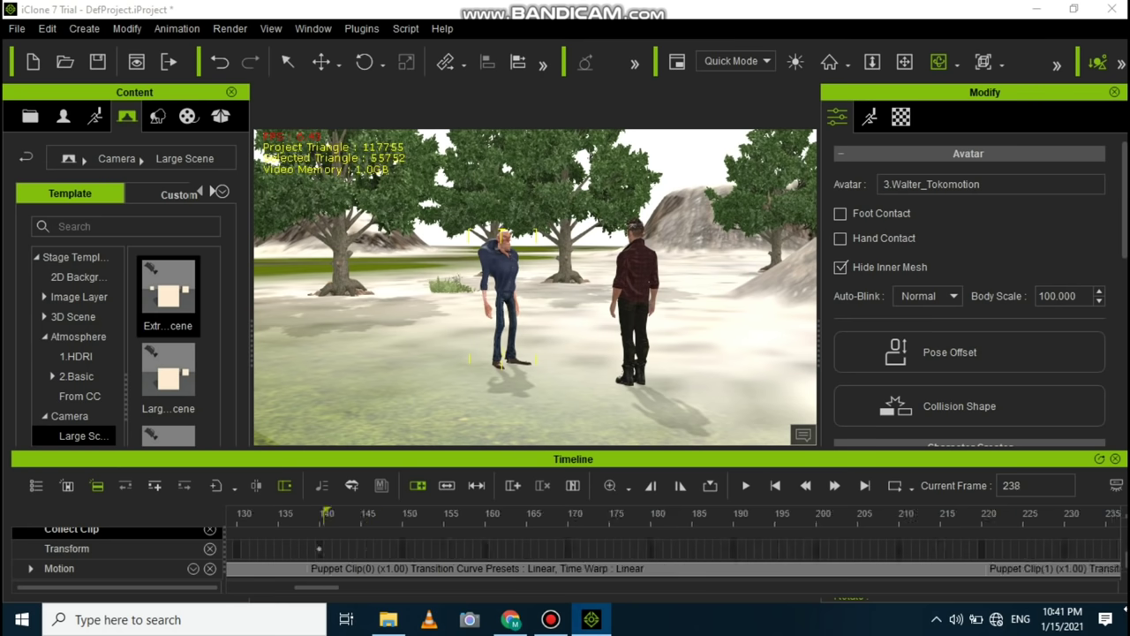
pyautogui.press('space')
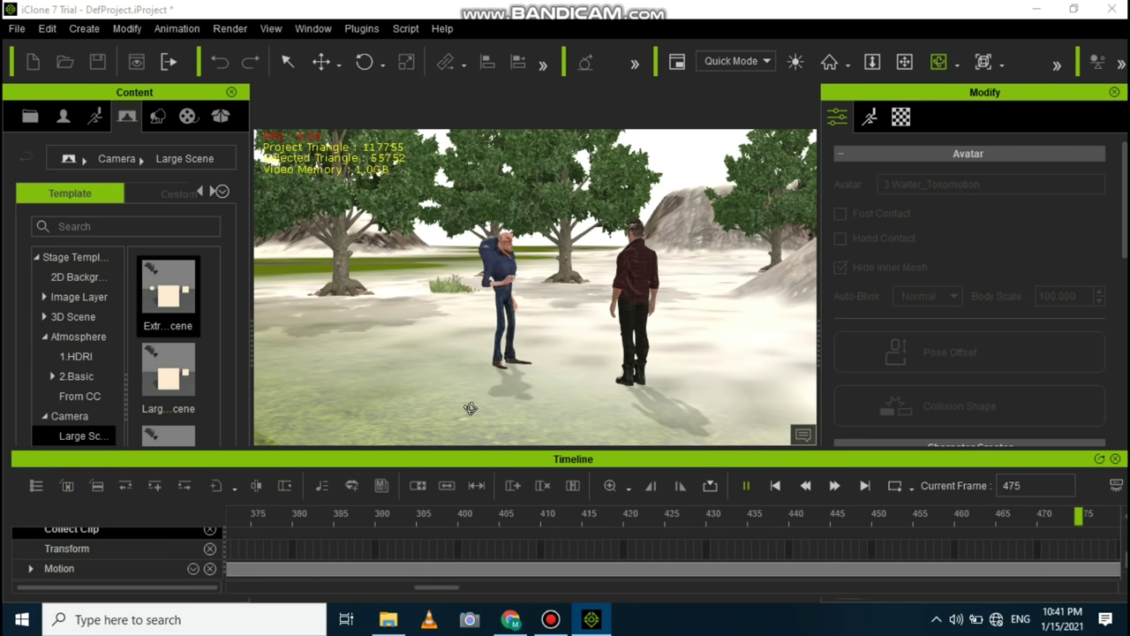
pyautogui.press('space')
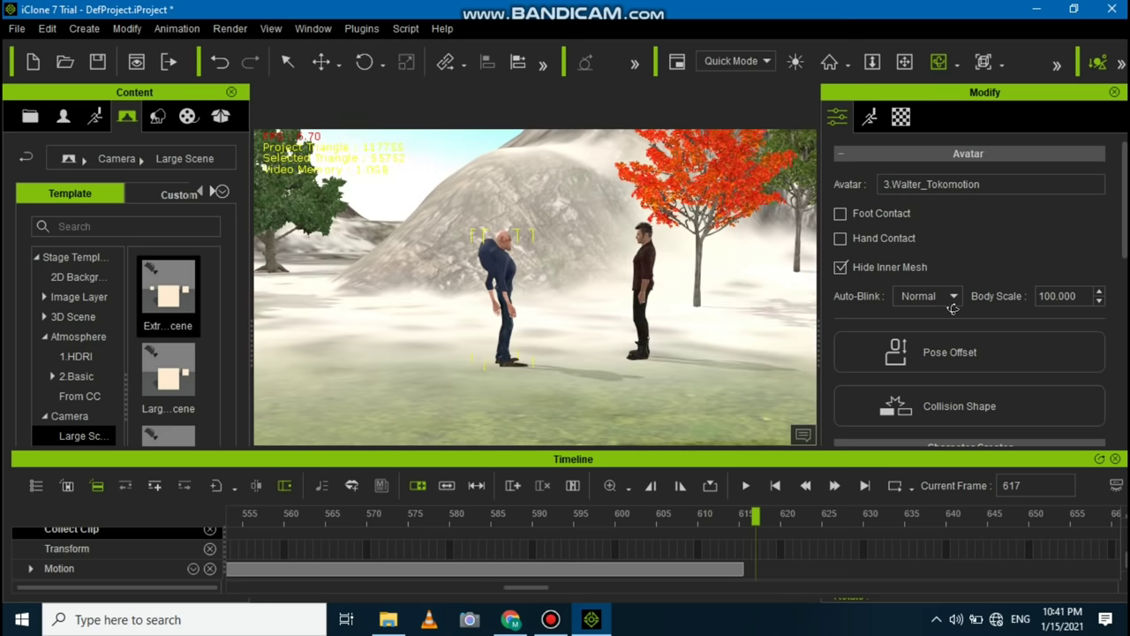
pyautogui.moveTo(202, 274); pyautogui.dragTo(548, 320)
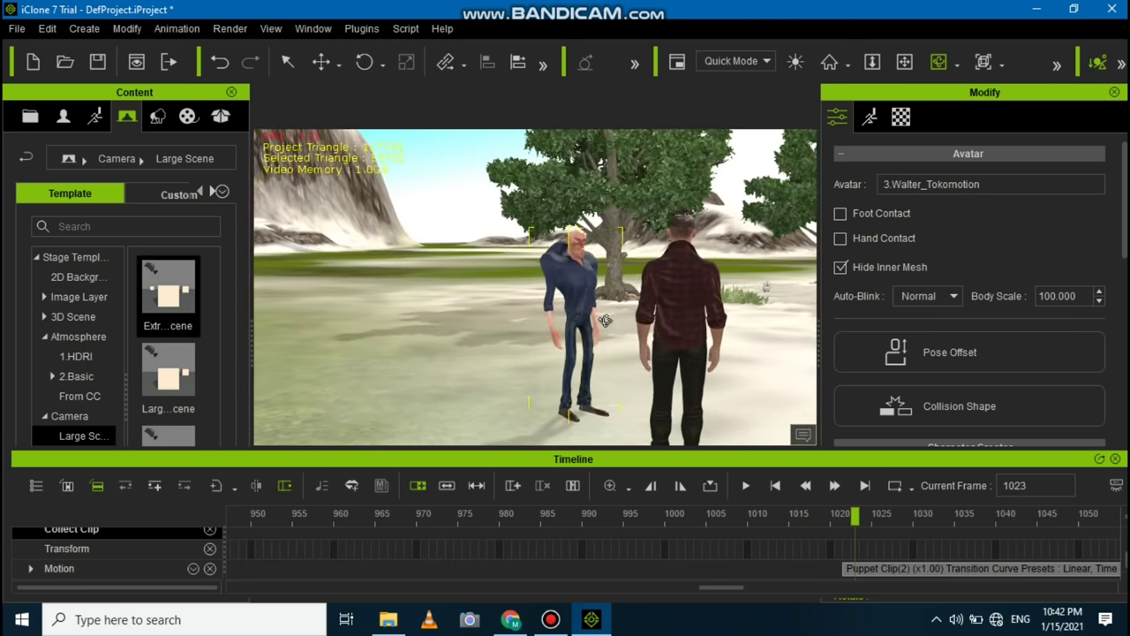
# - Play on from frame 1023 to frame 1202, orbit the camera to a wide view of both avatars, and switch to Pan
pyautogui.press('space')
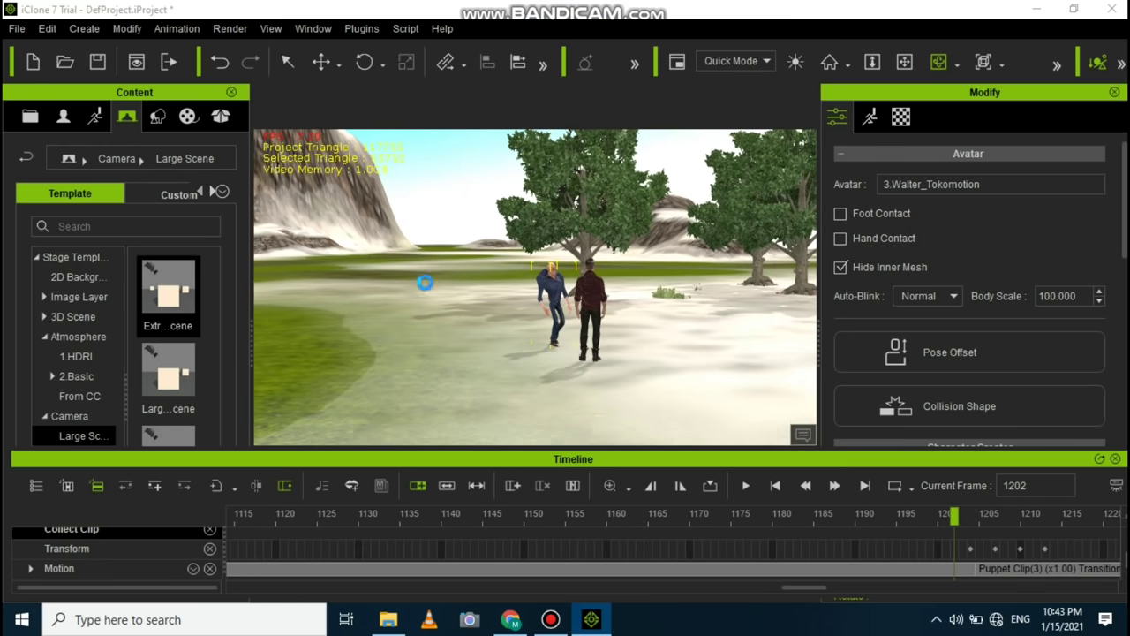
pyautogui.moveTo(424, 283); pyautogui.dragTo(581, 297)
pyautogui.click(270, 28)
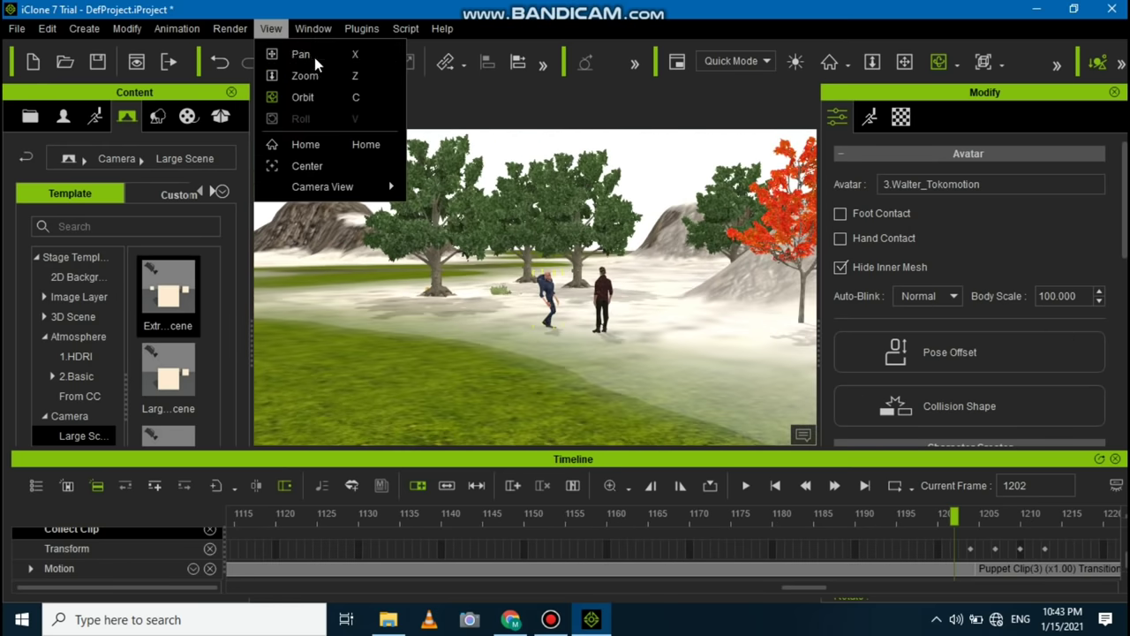
pyautogui.click(308, 56)
pyautogui.click(495, 379)
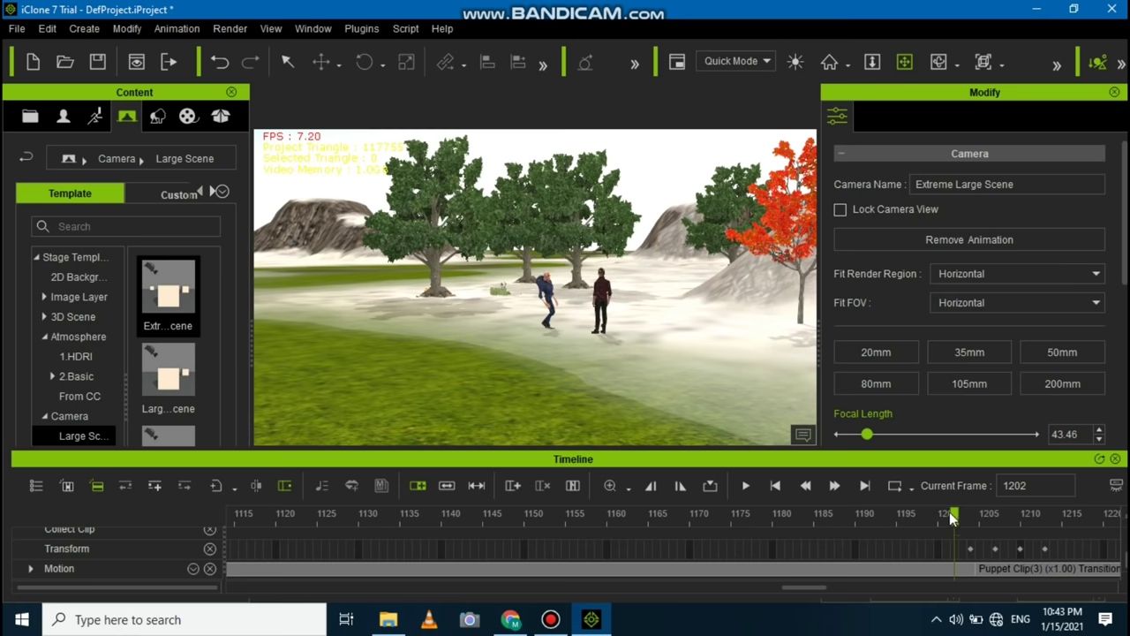
# - Play the animation on to frame 1410 and orbit the camera around the second avatar
pyautogui.press('space')
pyautogui.press('space')
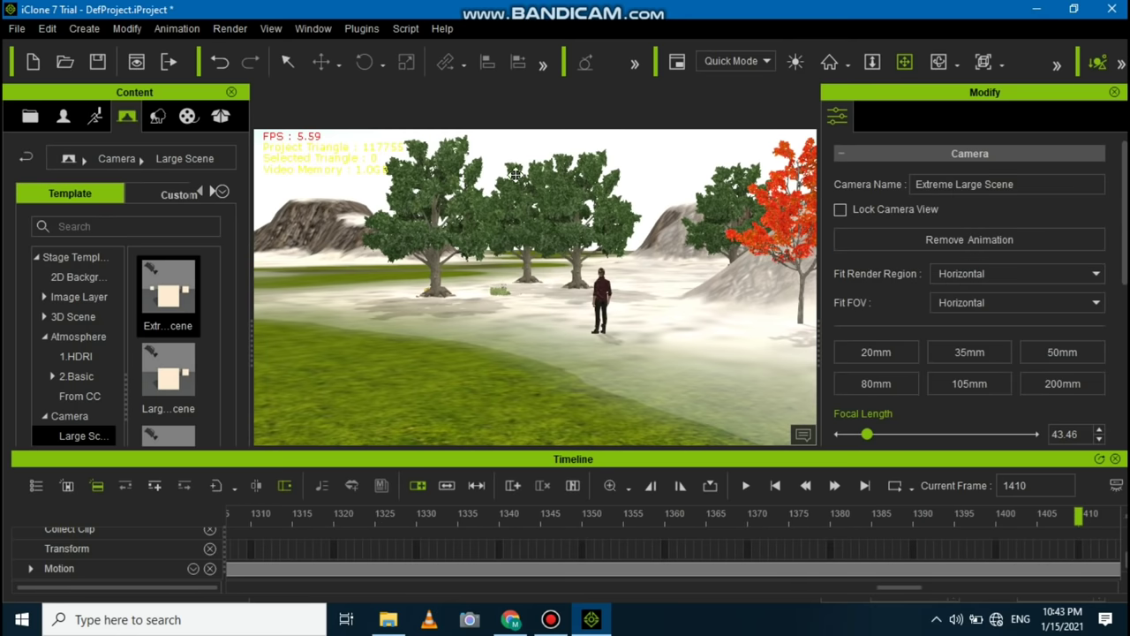
pyautogui.click(270, 28)
pyautogui.click(297, 94)
pyautogui.moveTo(529, 291); pyautogui.dragTo(506, 328)
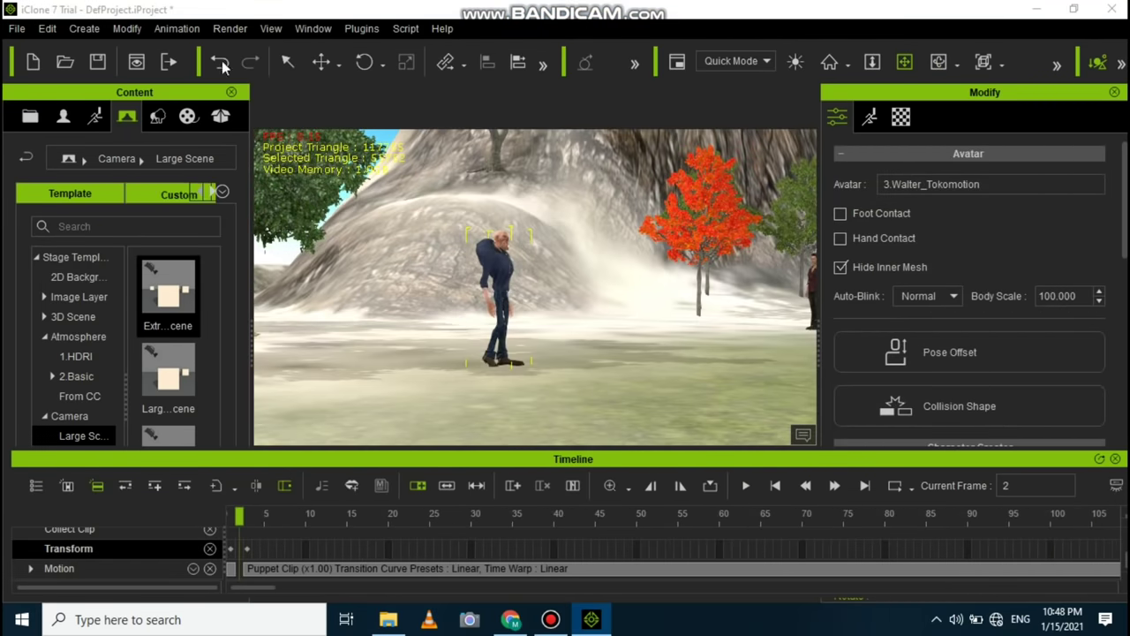
# - Open the render settings and choose Video output in MP4 format
pyautogui.click(235, 32)
pyautogui.click(273, 74)
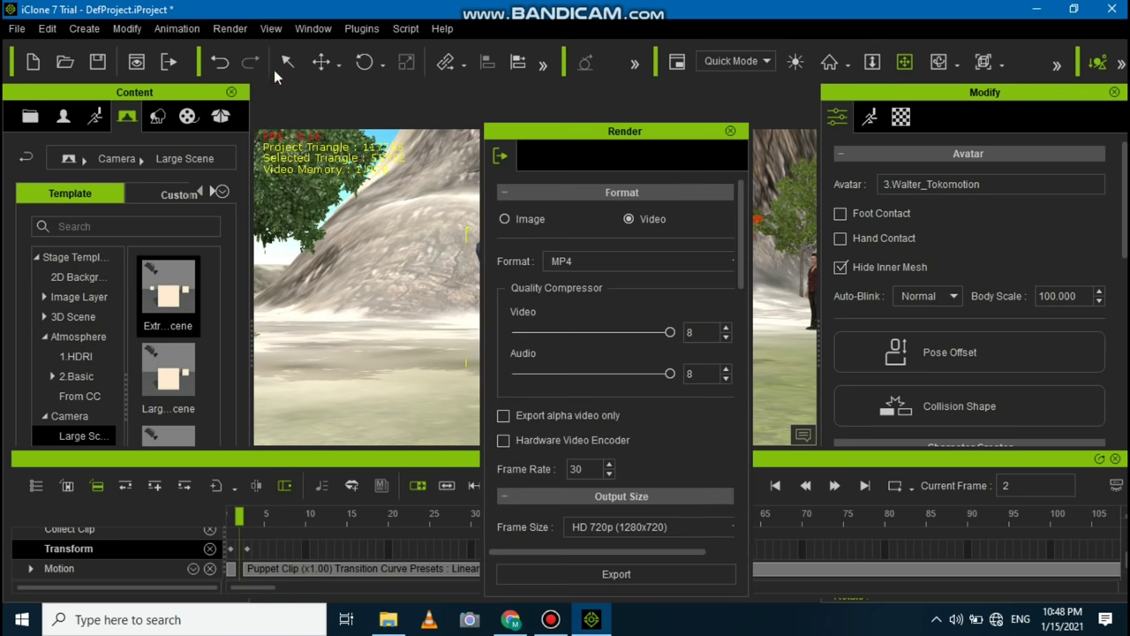
pyautogui.click(505, 219)
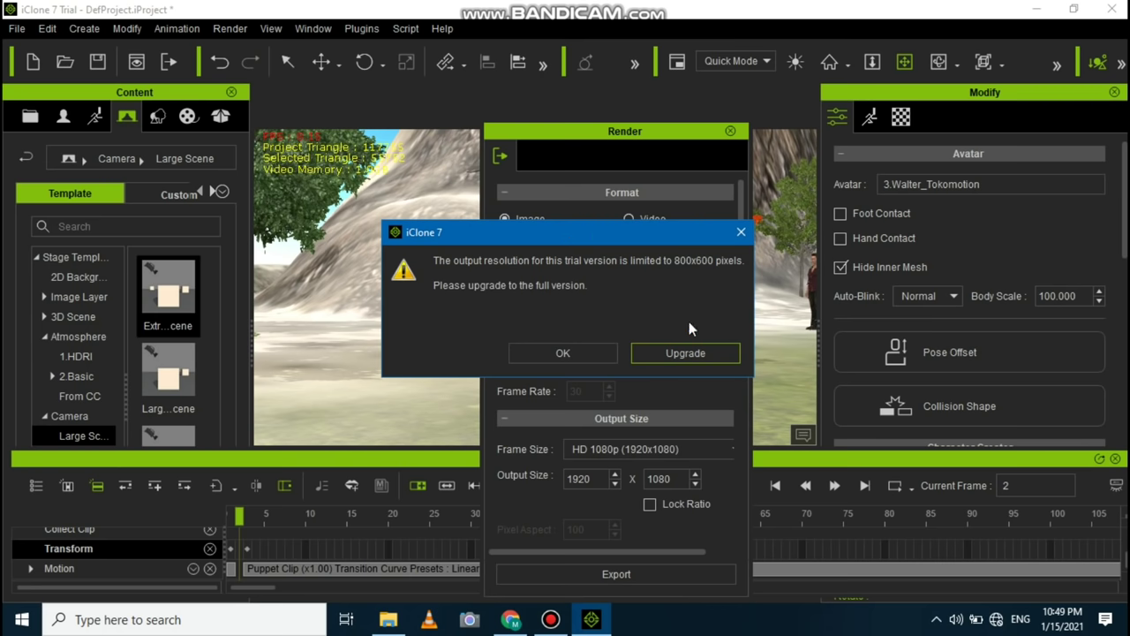
pyautogui.click(741, 233)
pyautogui.click(628, 220)
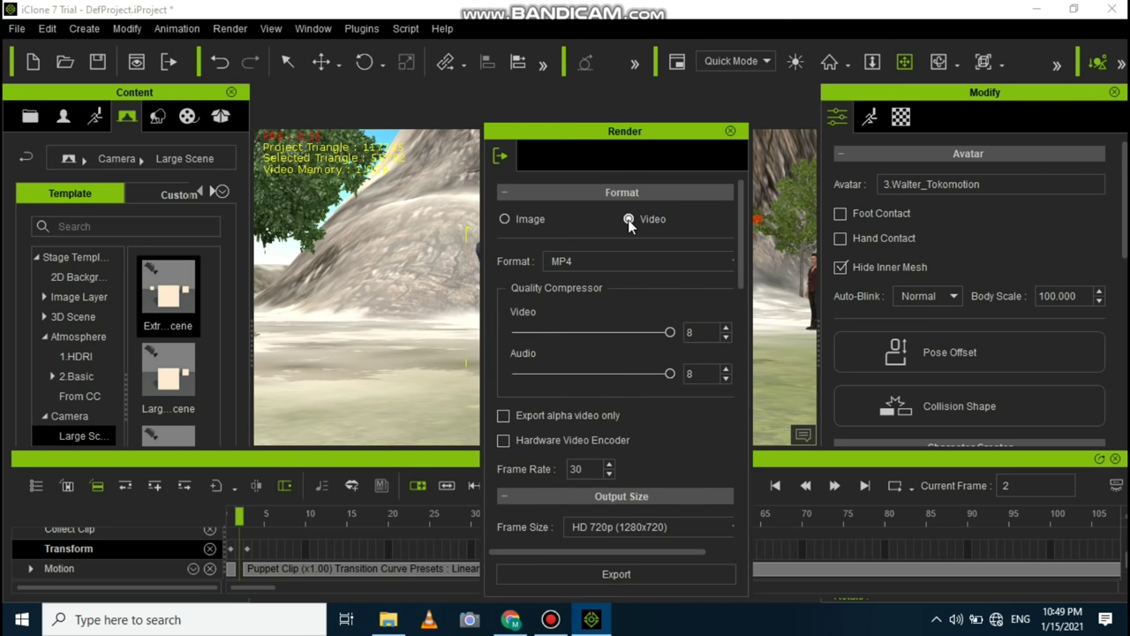
pyautogui.click(620, 259)
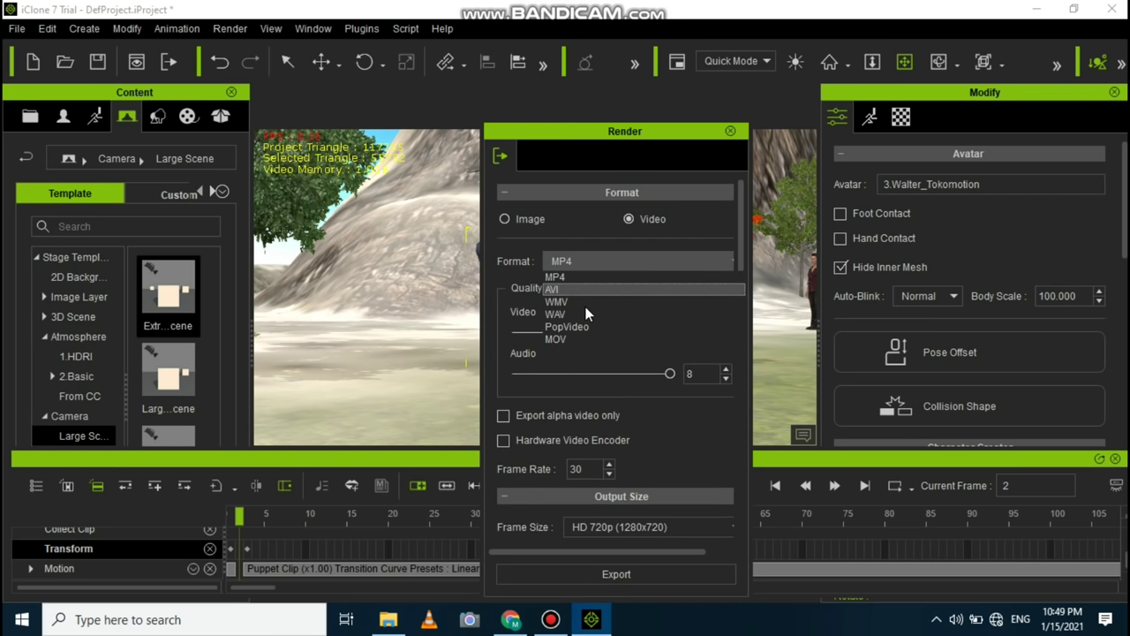
pyautogui.click(580, 276)
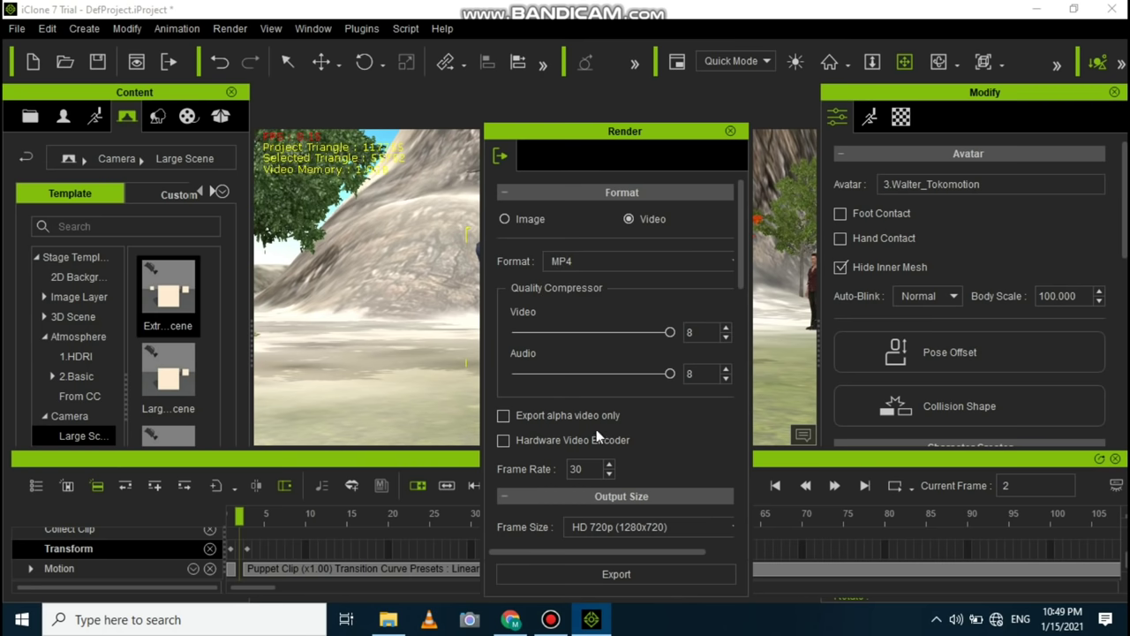
# - Check the frame rate, the HD 720p (1280x720) frame size choices and the Lock Ratio option in the render settings
pyautogui.click(608, 467)
pyautogui.scroll(-1, 681, 501)
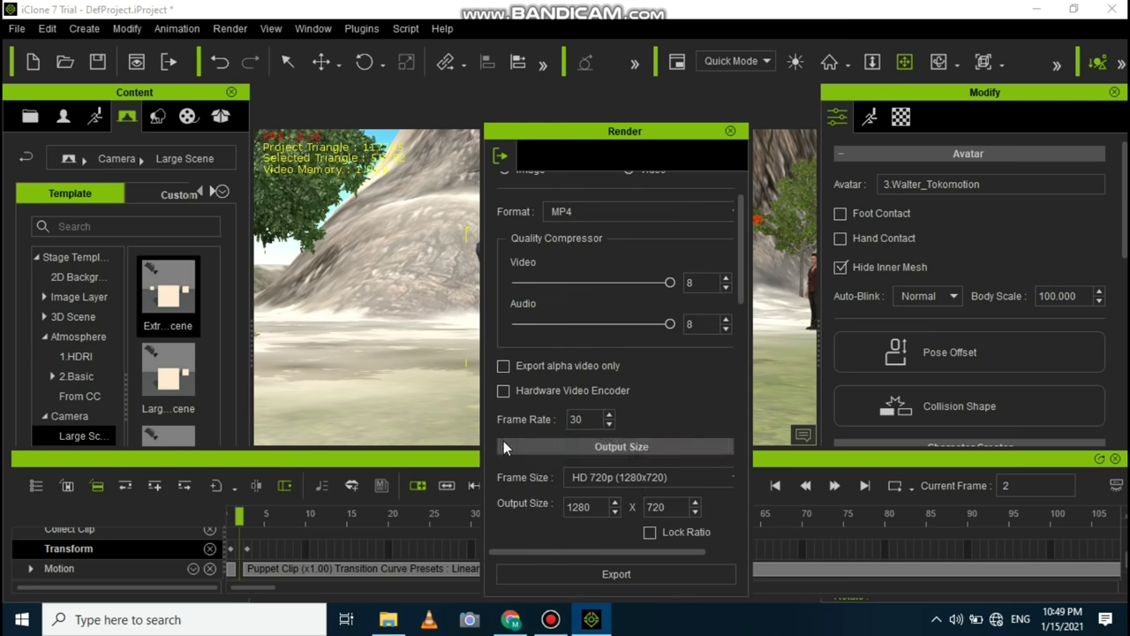
pyautogui.click(643, 477)
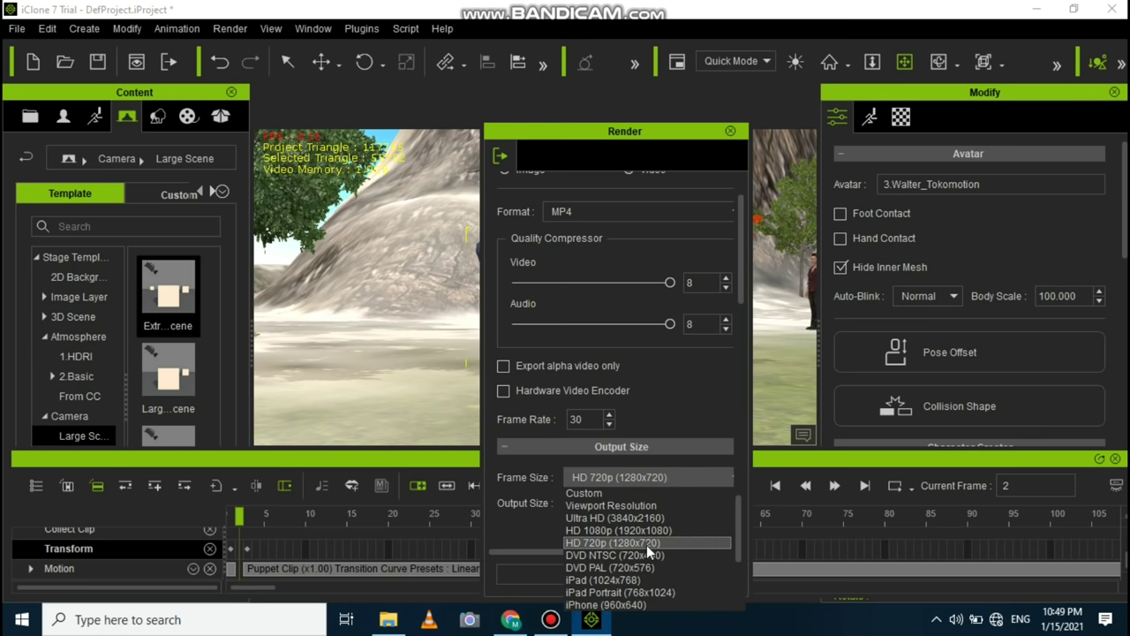
pyautogui.click(585, 483)
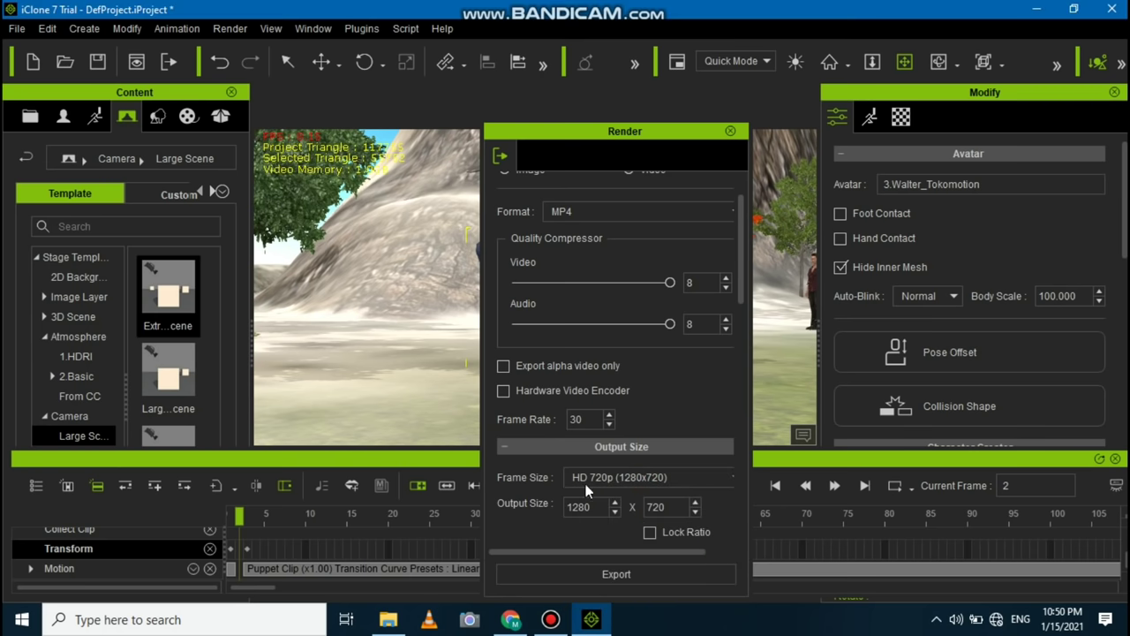
pyautogui.click(650, 535)
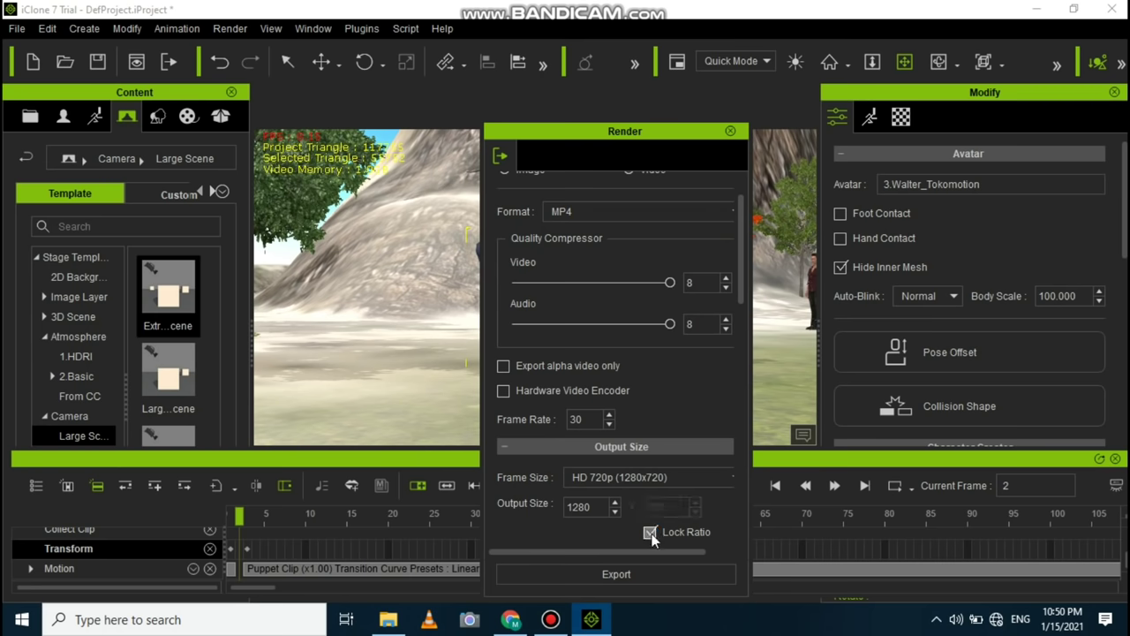
# - Export the animation as an MP4 video named My First Animation in the Documents folder
pyautogui.click(591, 579)
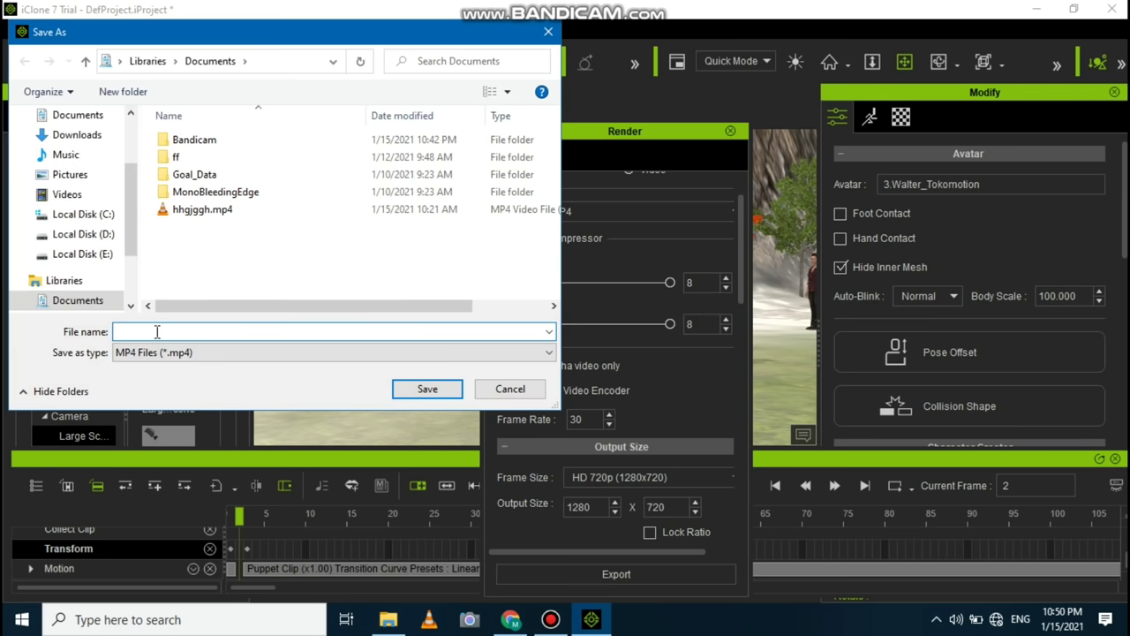
pyautogui.write('First Animation')
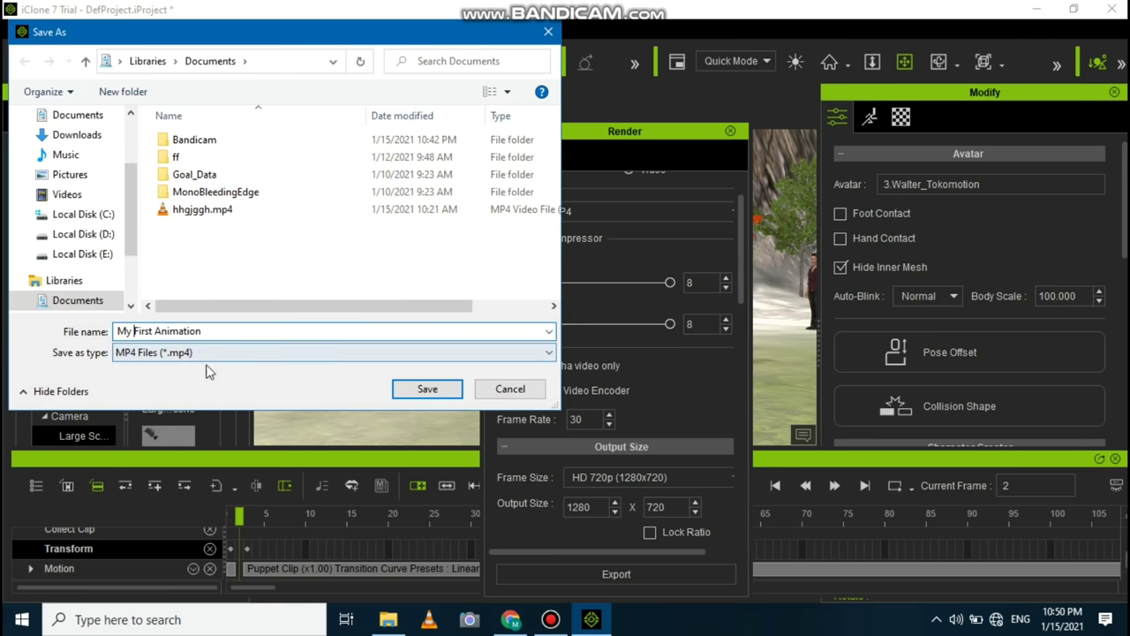
pyautogui.click(427, 389)
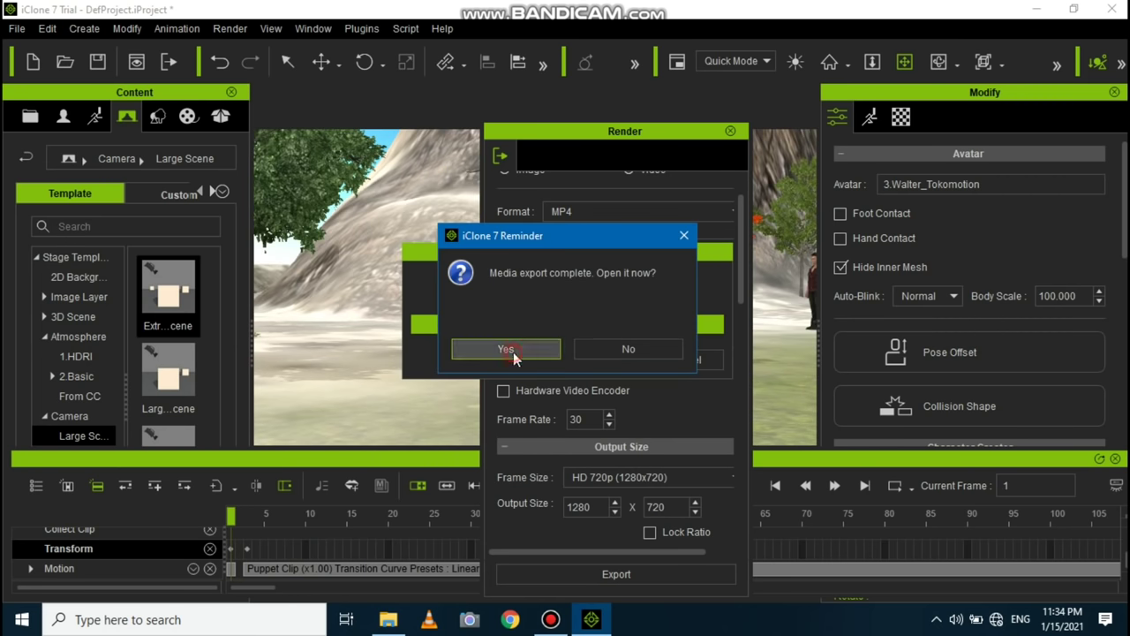
# - Open the exported video, watch it in VLC media player, and close the player
pyautogui.click(512, 353)
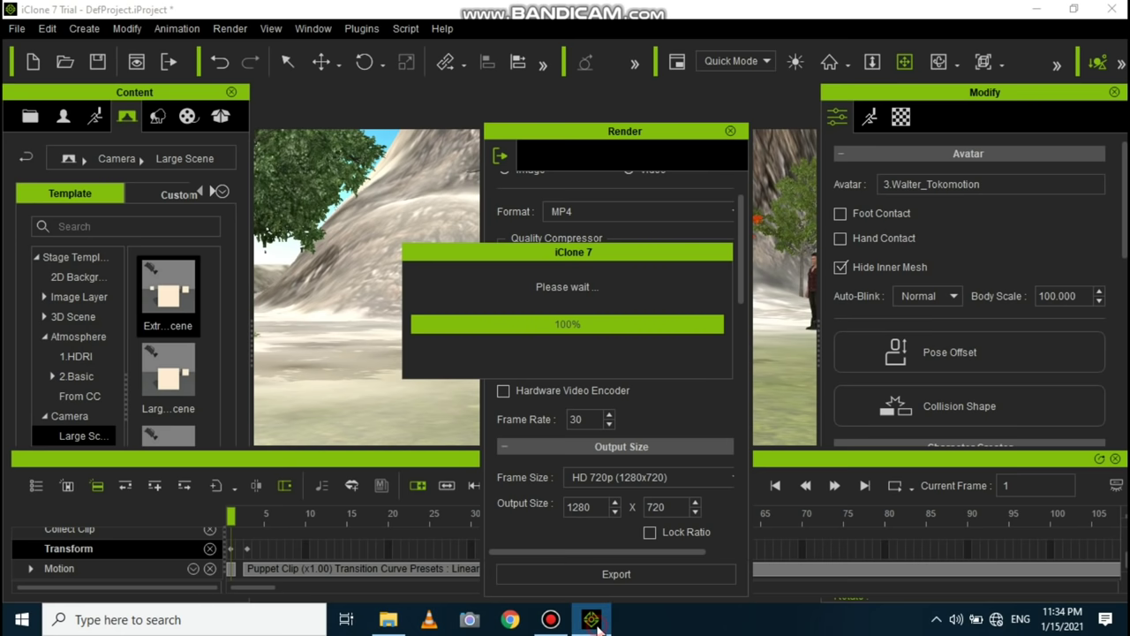
pyautogui.click(1114, 8)
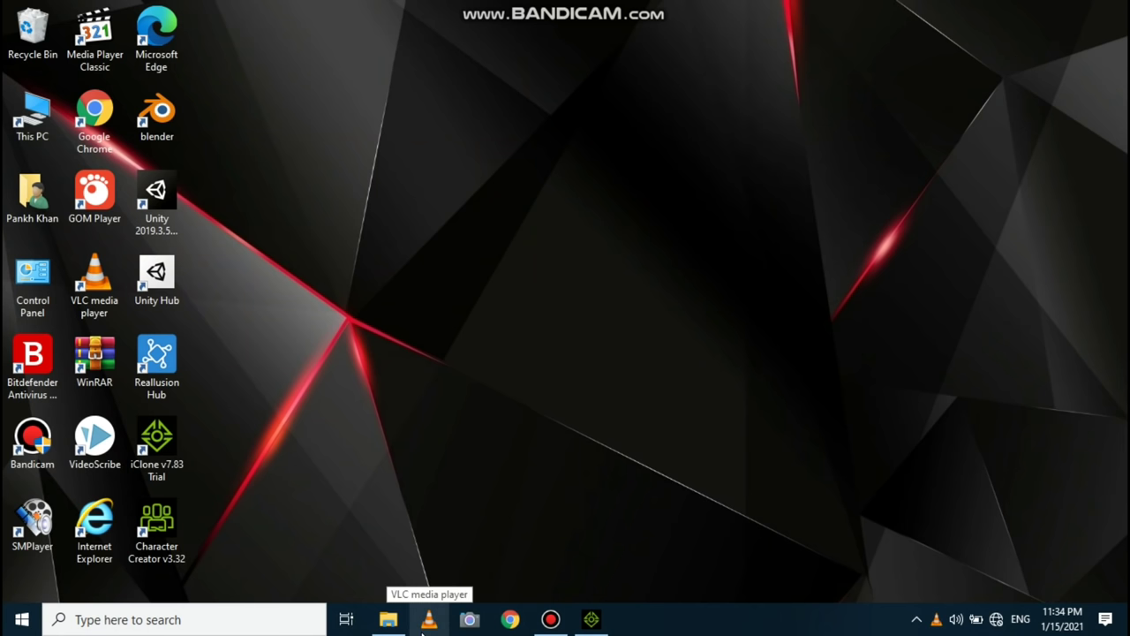
pyautogui.click(429, 619)
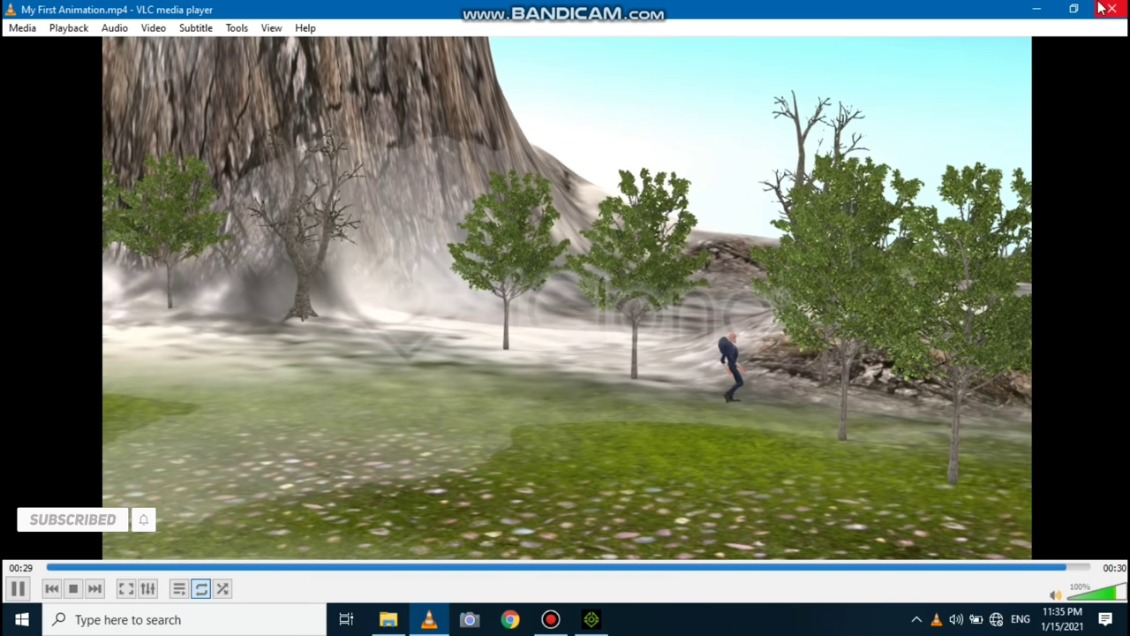
pyautogui.click(1119, 8)
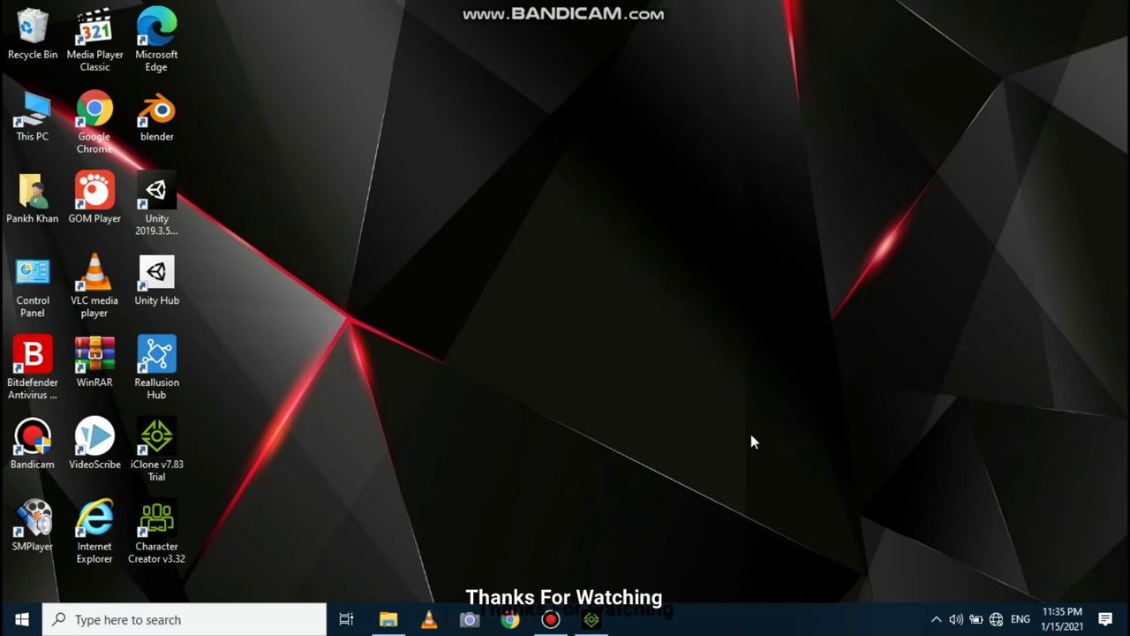